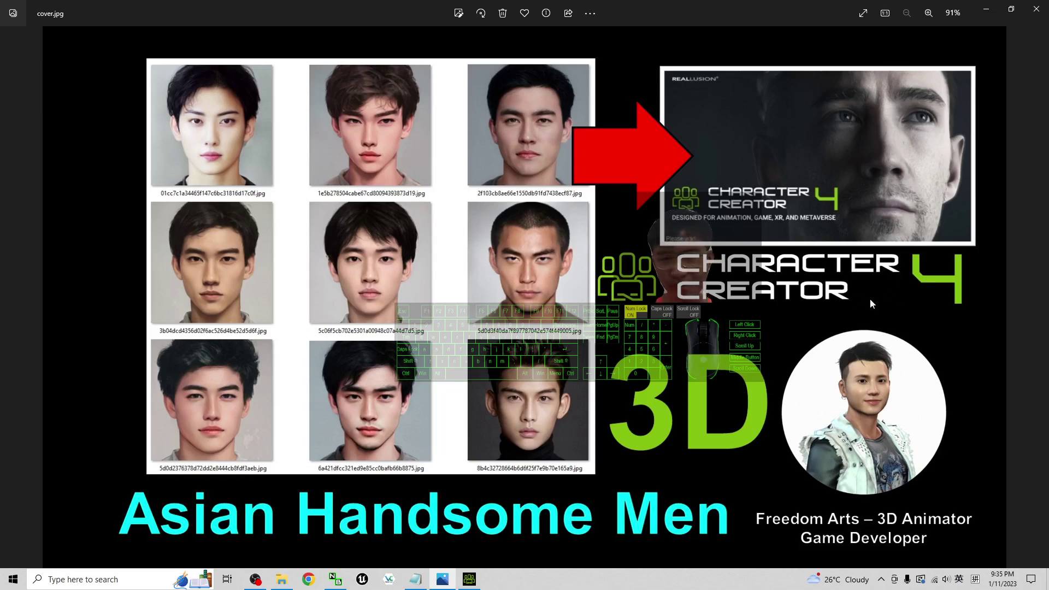
- Open the Notes.txt notes, highlight the download link for Asian Handsome Men Headshot Pack 01, and minimize the notes
click(416, 579)
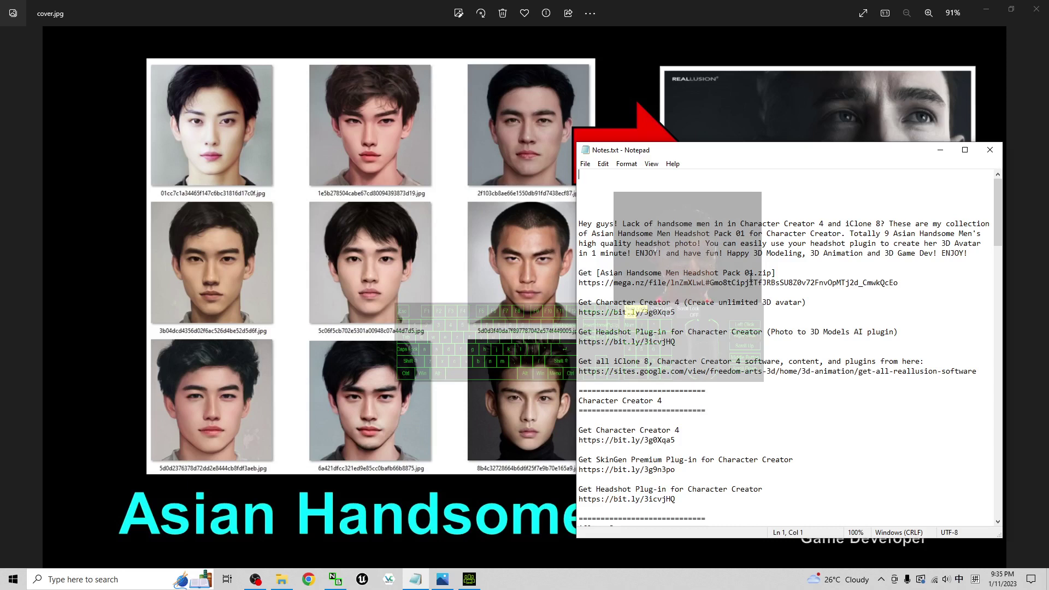
drag(901, 285, 684, 292)
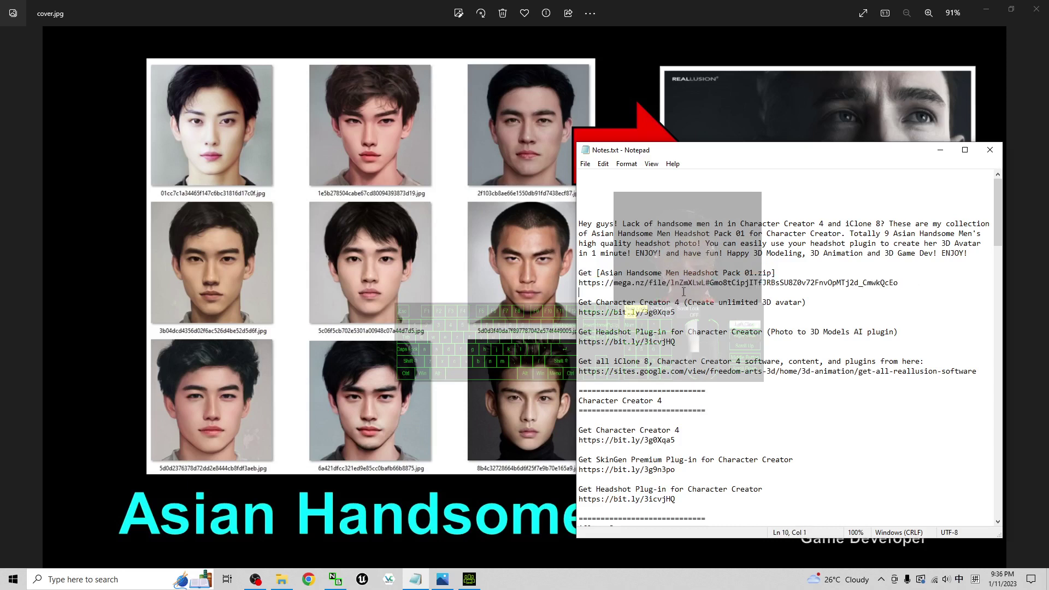
drag(603, 291, 580, 284)
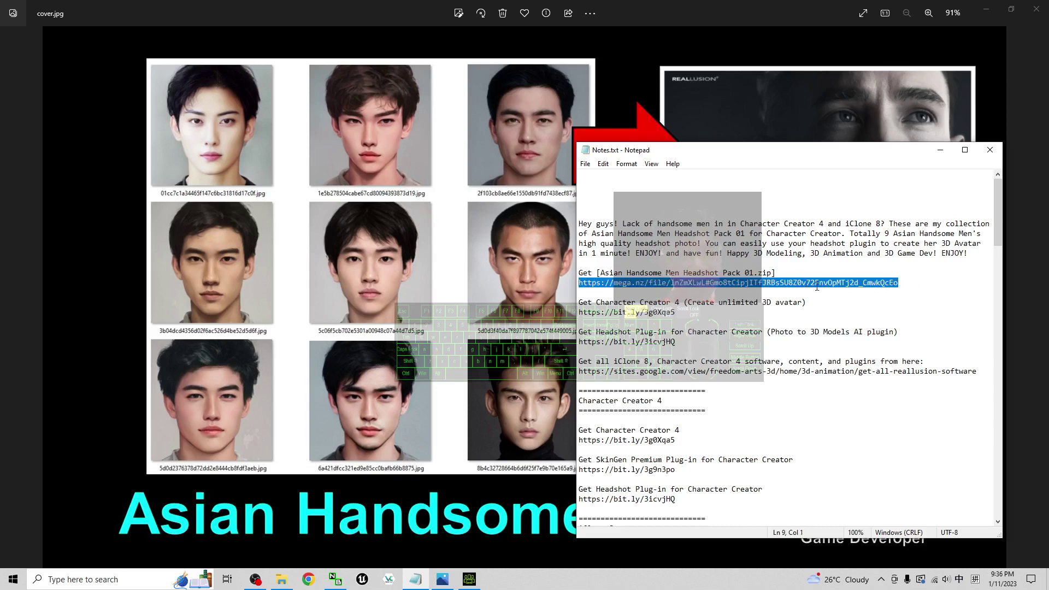
click(940, 150)
- Browse the Asian Handsome Men Headshot Pack 01 folder and preview 5c06f5cb702e5301a00948c07a44d7d5.jpg at a larger size
click(282, 579)
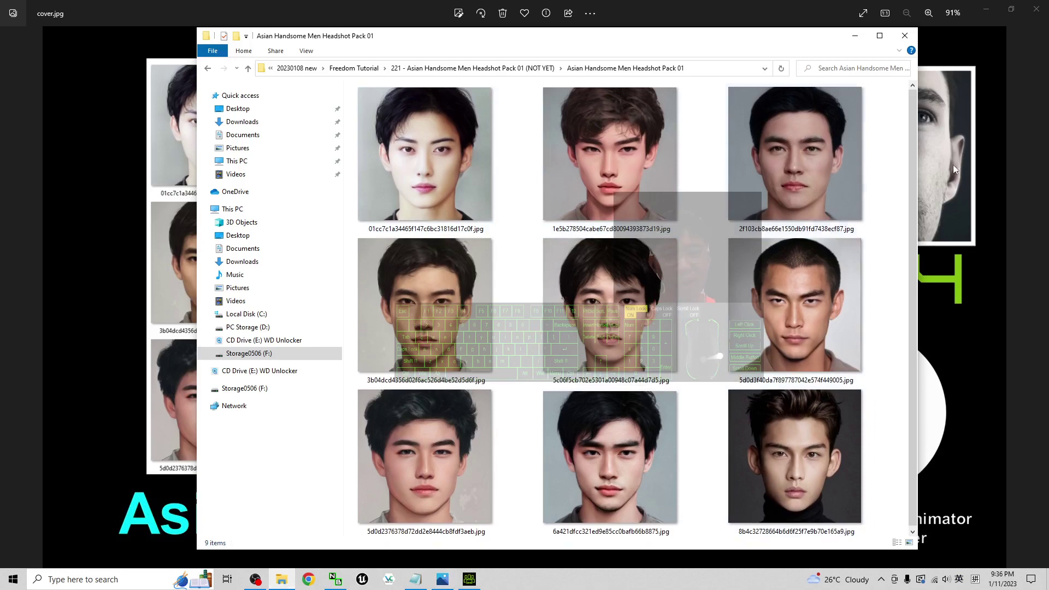
double_click(568, 339)
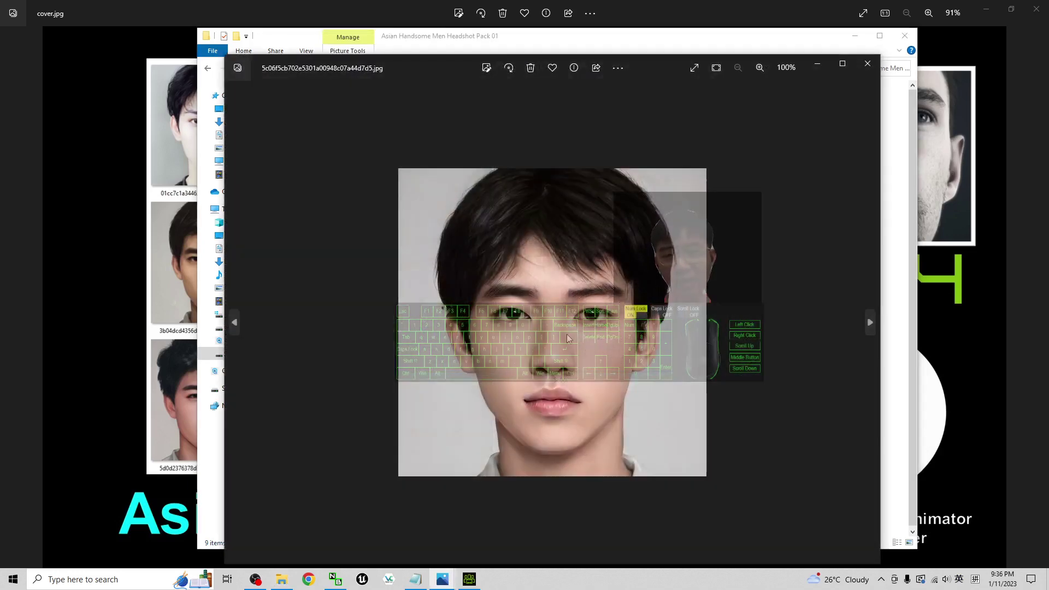
double_click(638, 353)
double_click(639, 354)
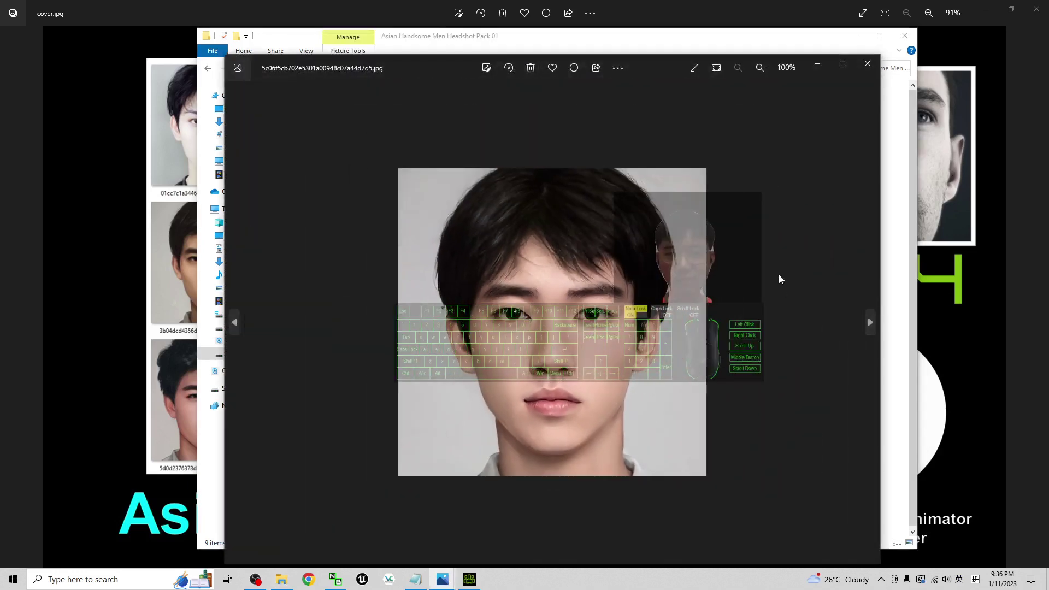
double_click(780, 279)
double_click(649, 335)
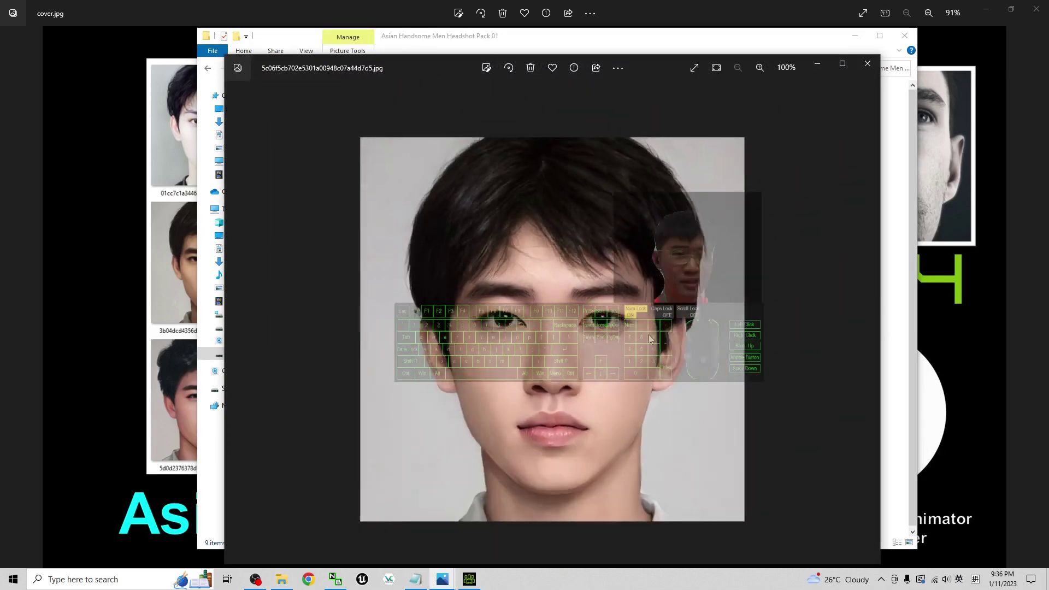
click(867, 64)
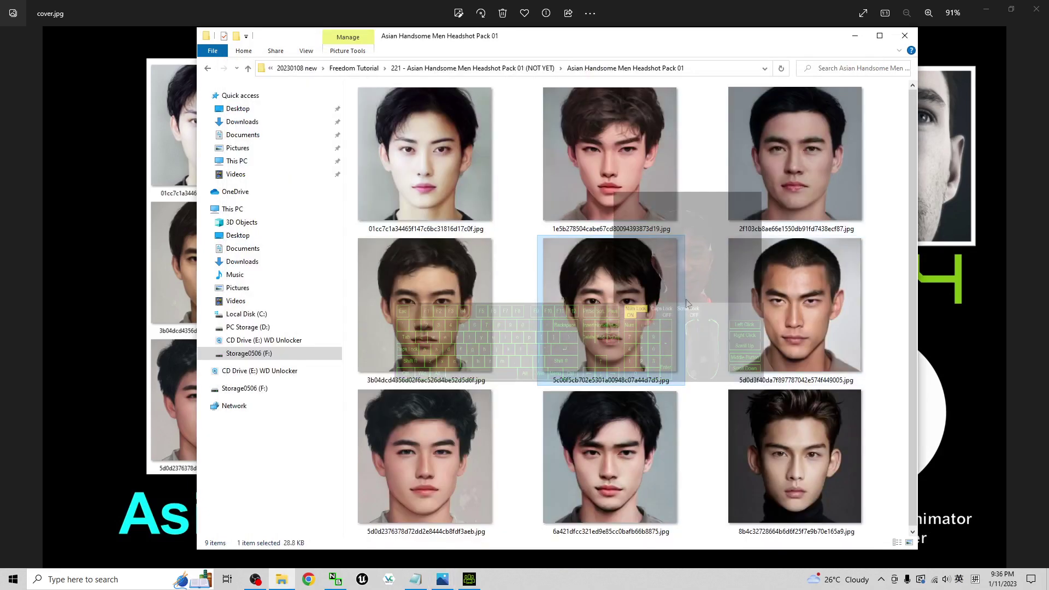
click(180, 12)
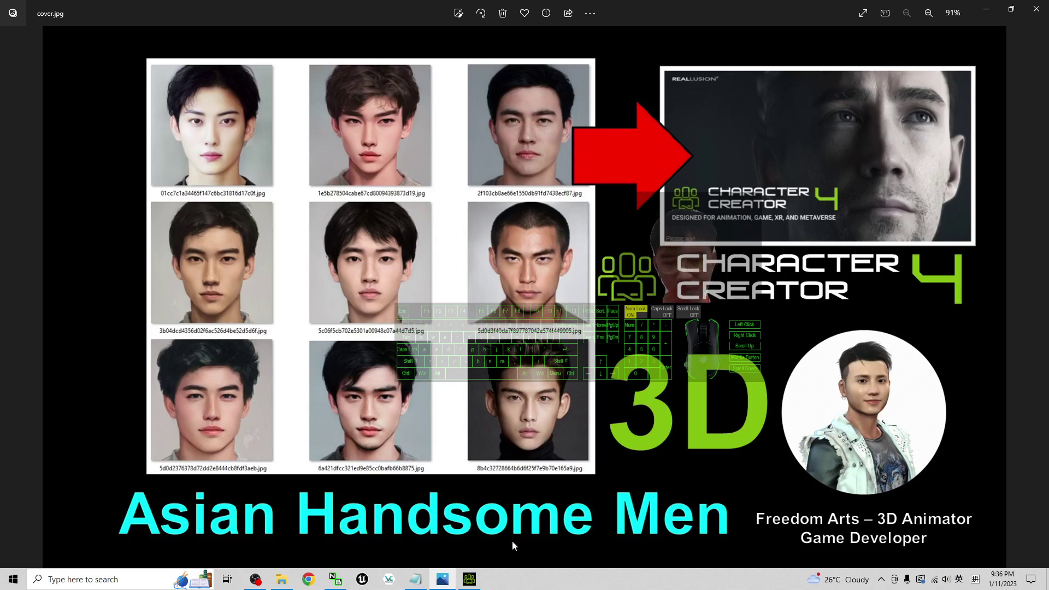
- Switch to Character Creator 4 and open the Headshot plug-in in Auto mode
click(473, 583)
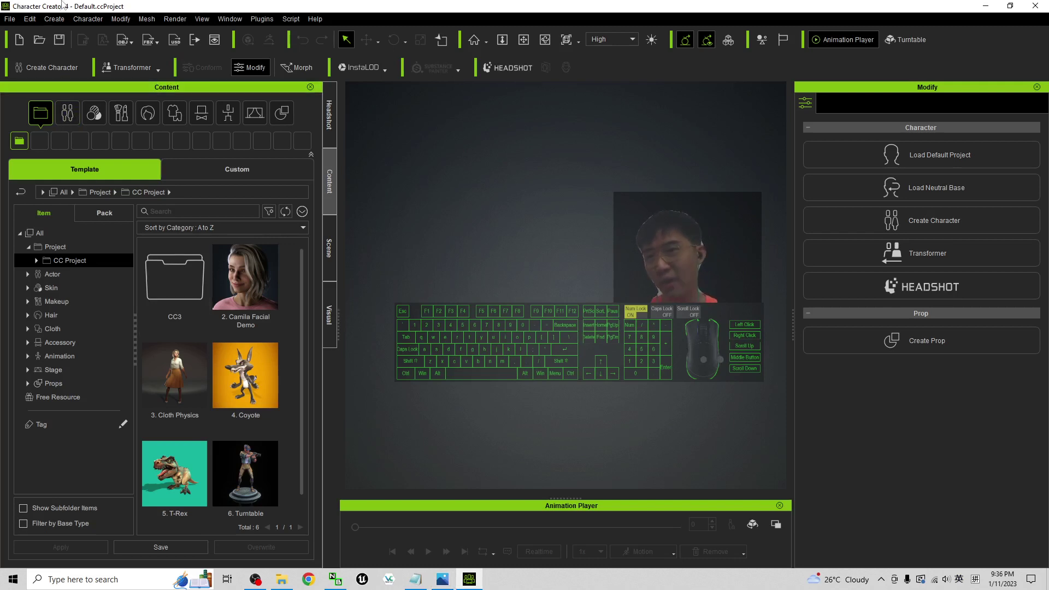
click(505, 70)
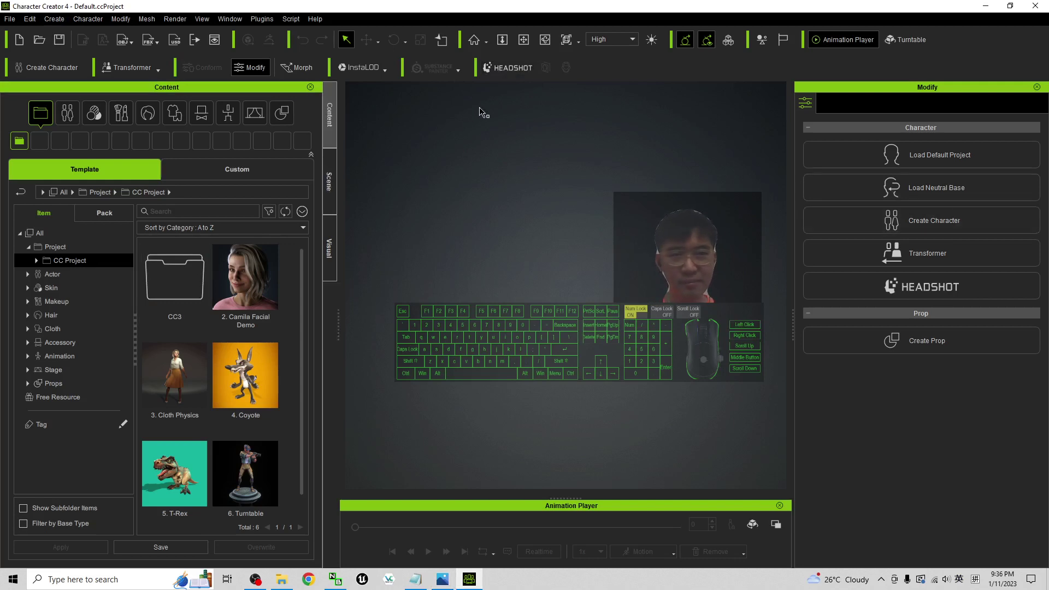
click(505, 67)
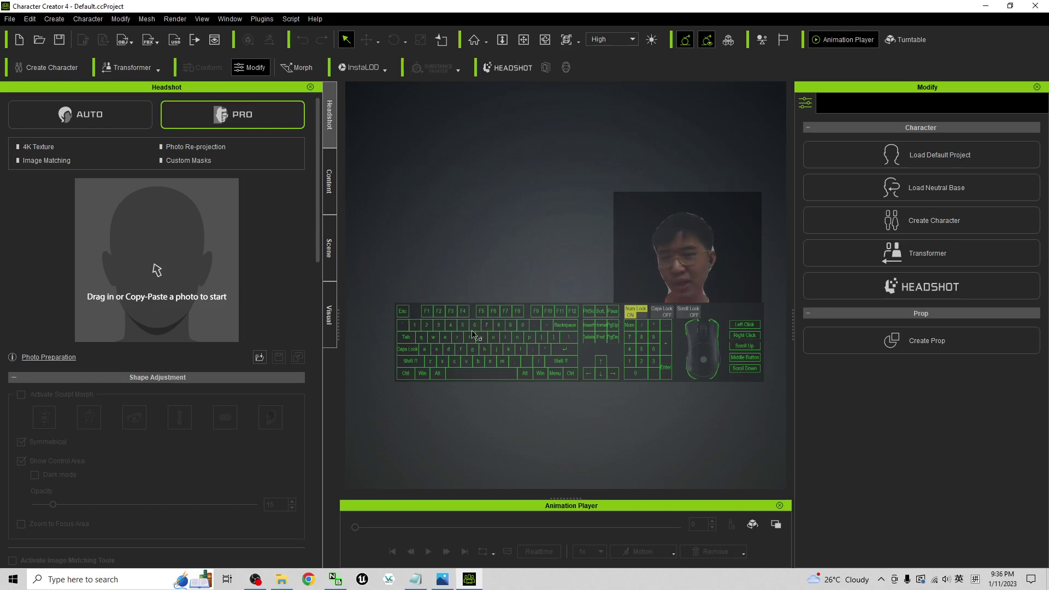
click(90, 116)
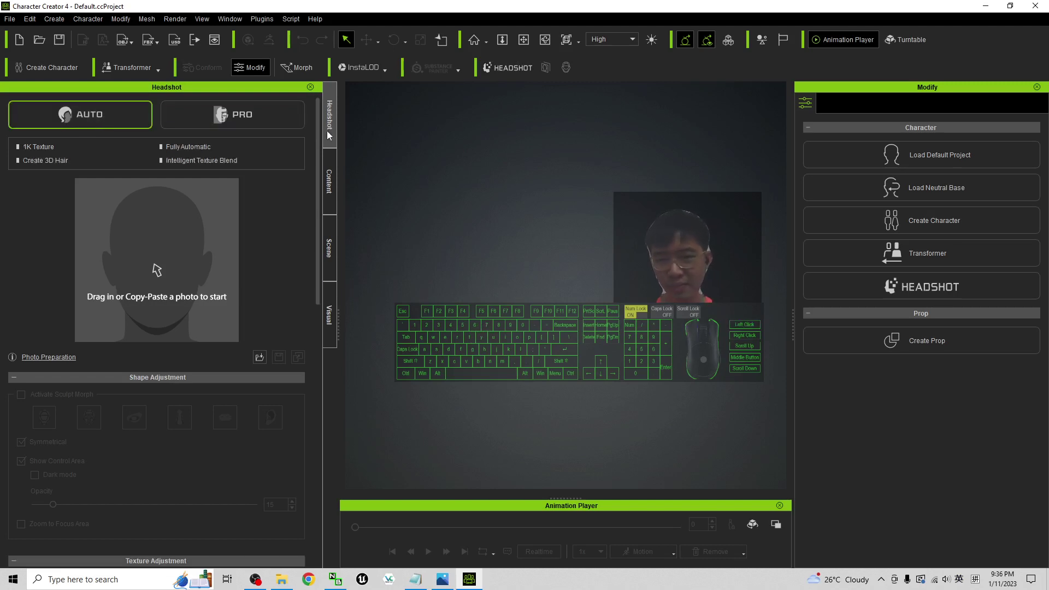
- Load 2f103cb8ae66e1550db91fd7438ecf87.jpg from the headshot pack folder into Headshot and generate a Male character with Clean Rough skin
click(281, 579)
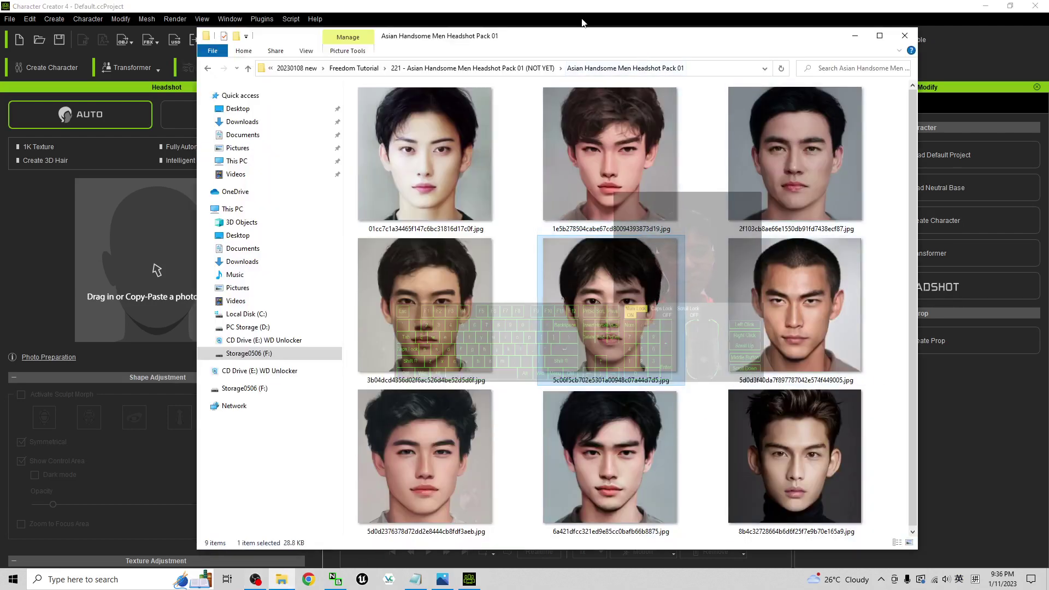
drag(582, 36, 688, 51)
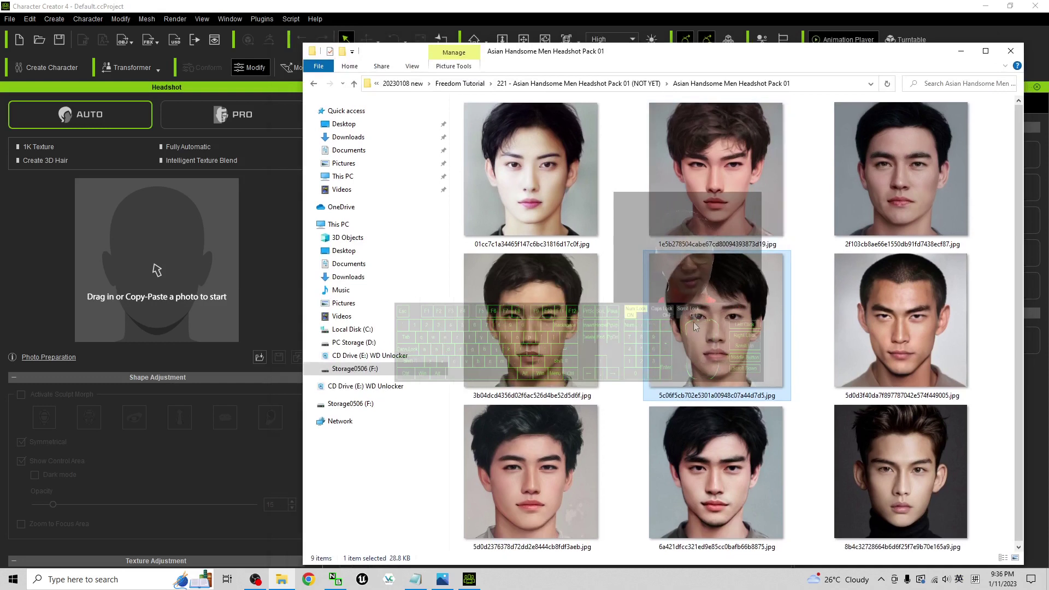
click(934, 171)
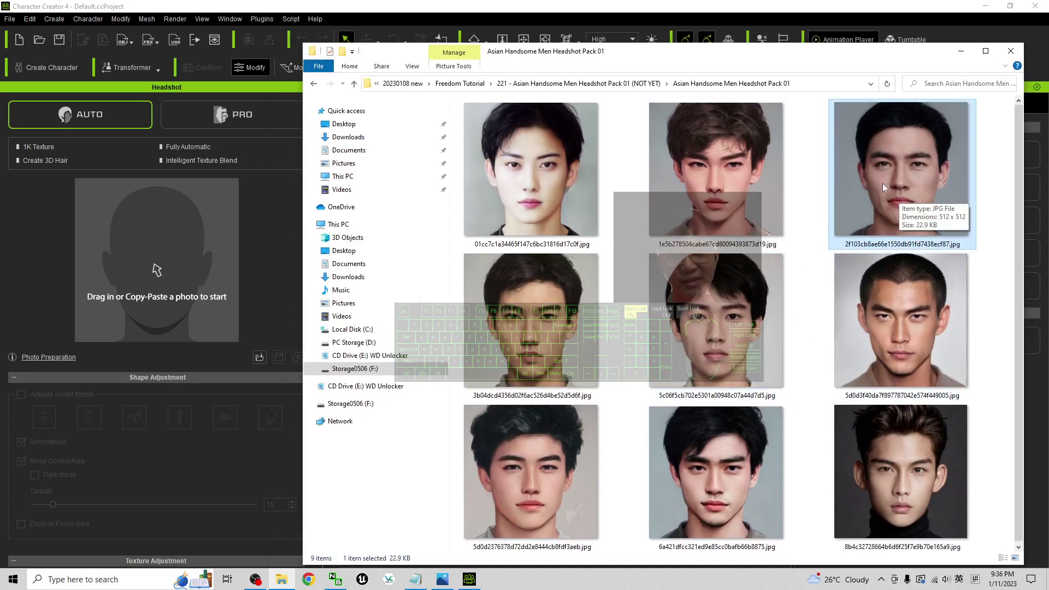
drag(885, 187, 132, 232)
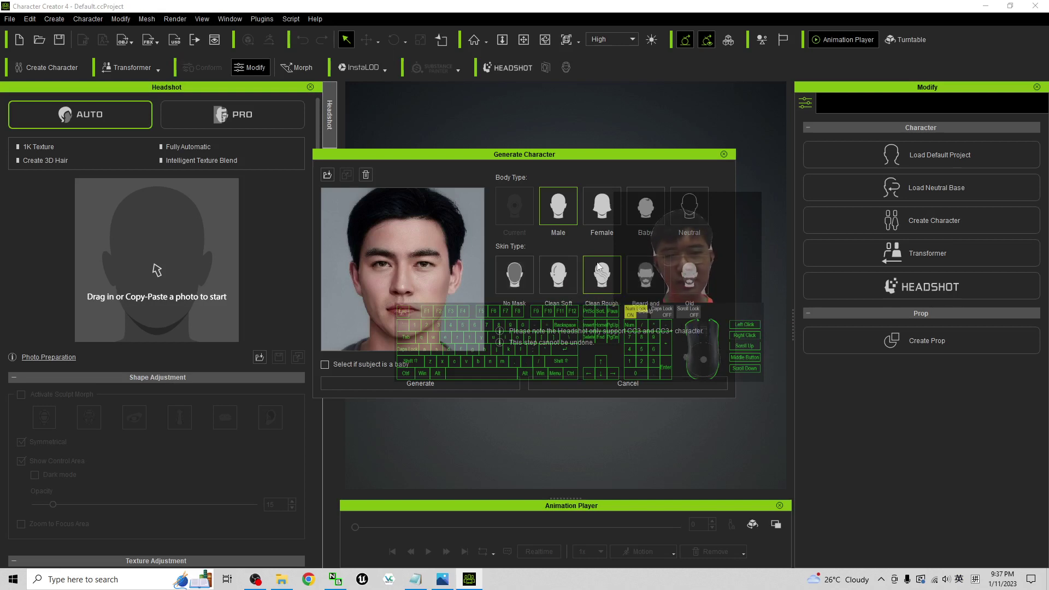
click(442, 384)
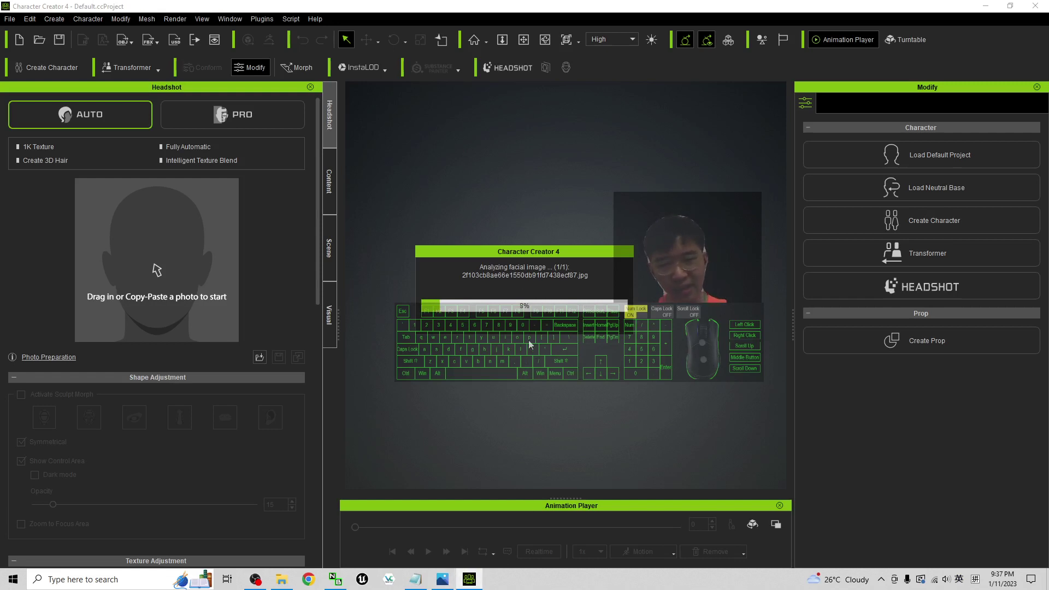
click(446, 580)
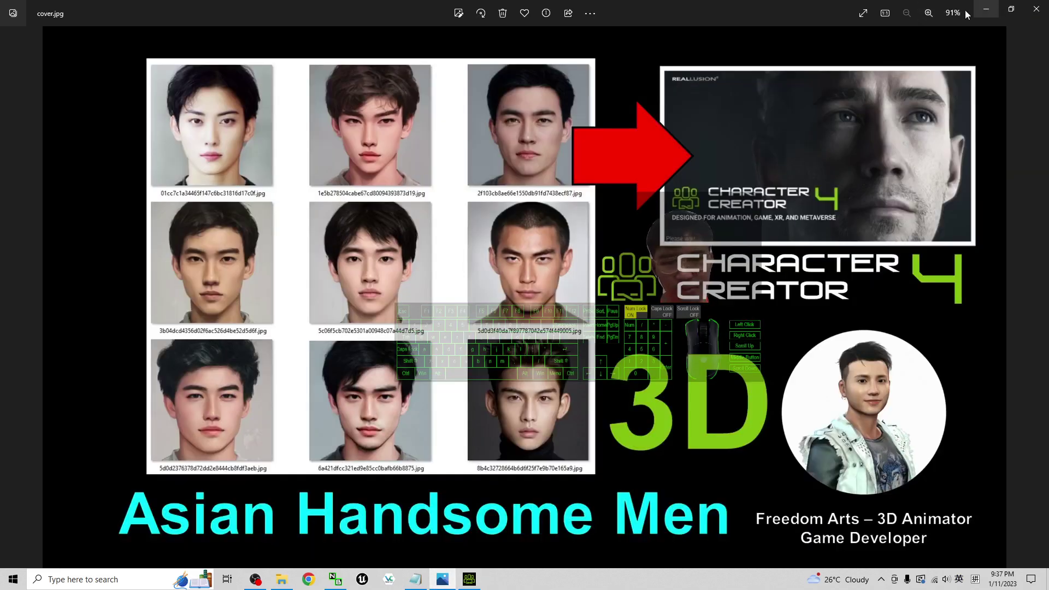
click(985, 8)
click(282, 579)
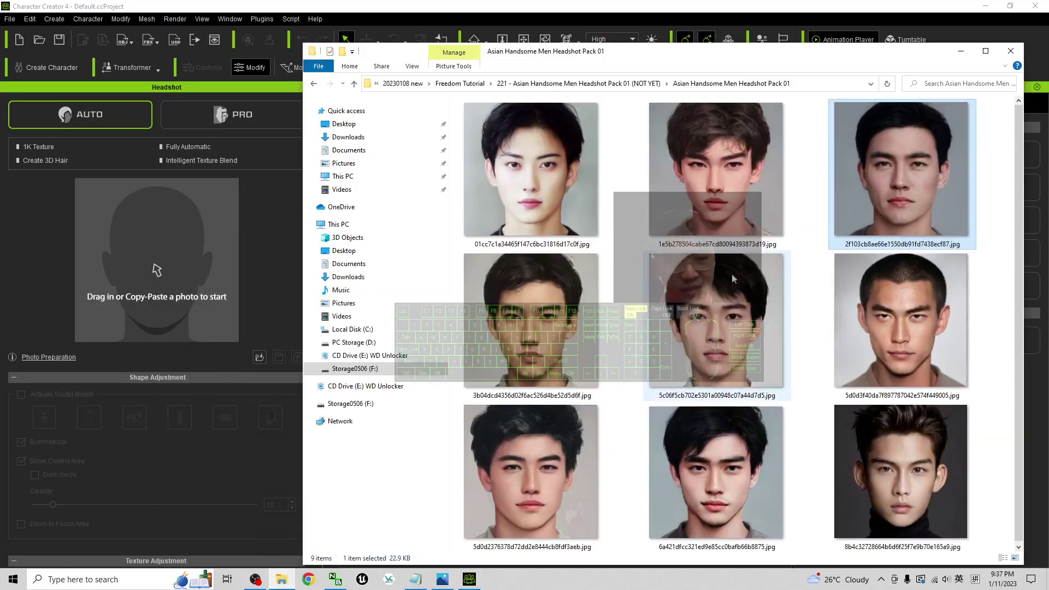
click(371, 23)
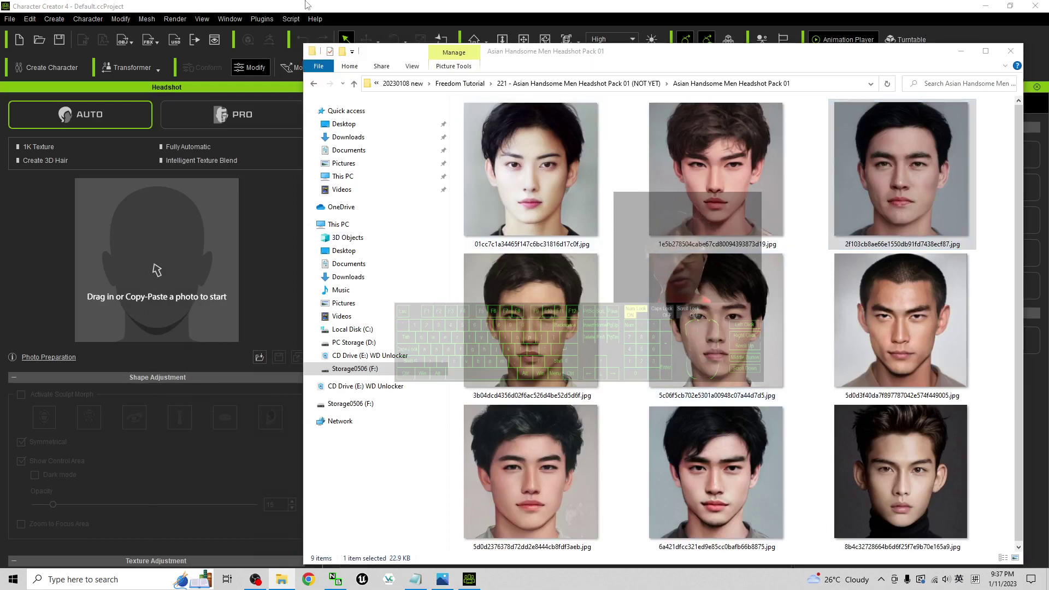
click(960, 51)
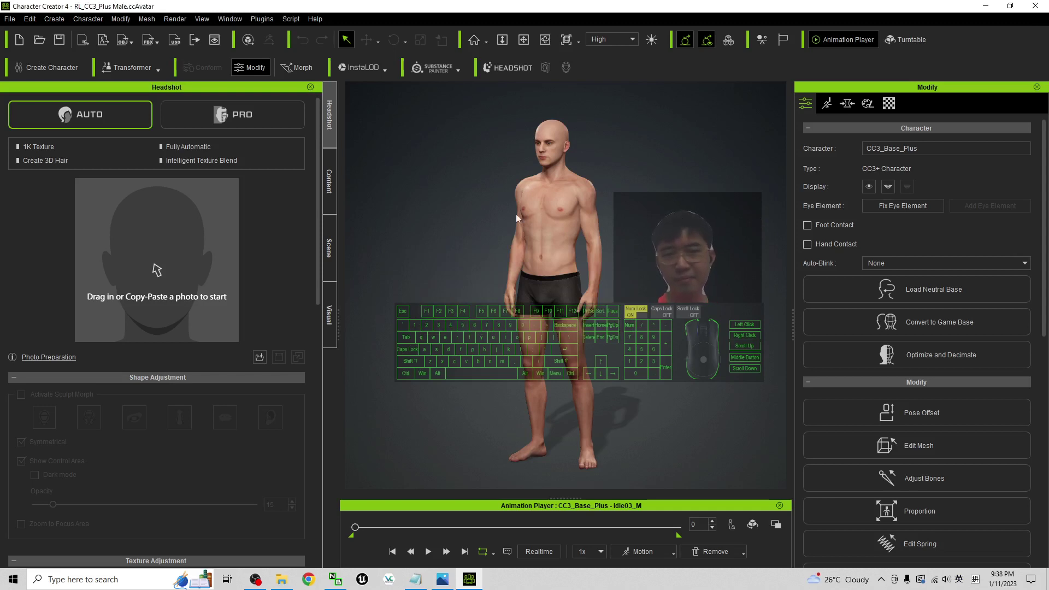
- Examine the generated character's face, hair and shoulders up close from several angles
key(ctrl+v)
scroll(555, 228, up, 5)
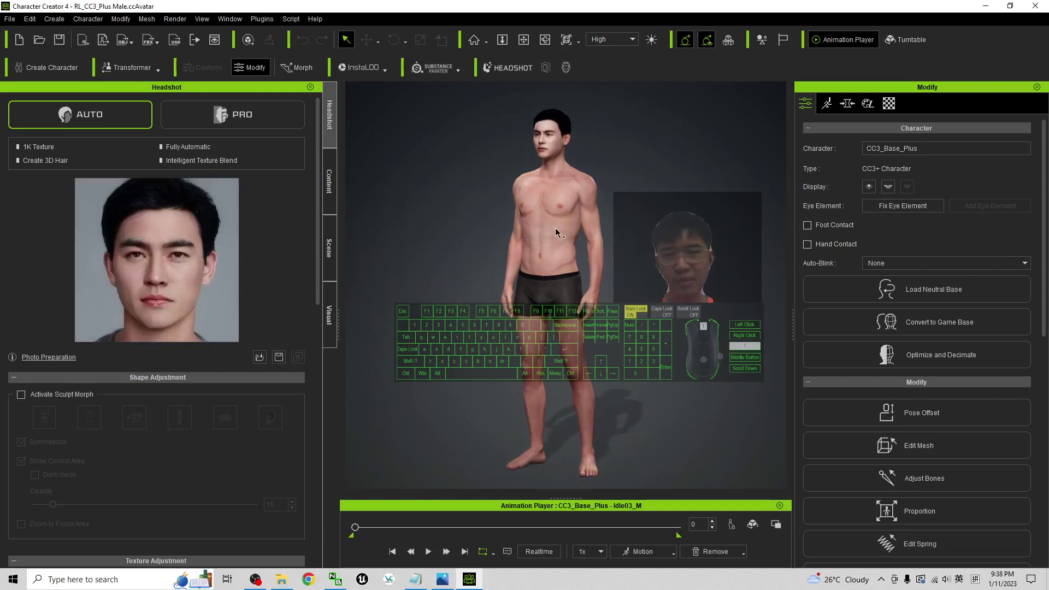
key(x)
drag(615, 217, 604, 325)
key(c)
scroll(550, 294, up, 2)
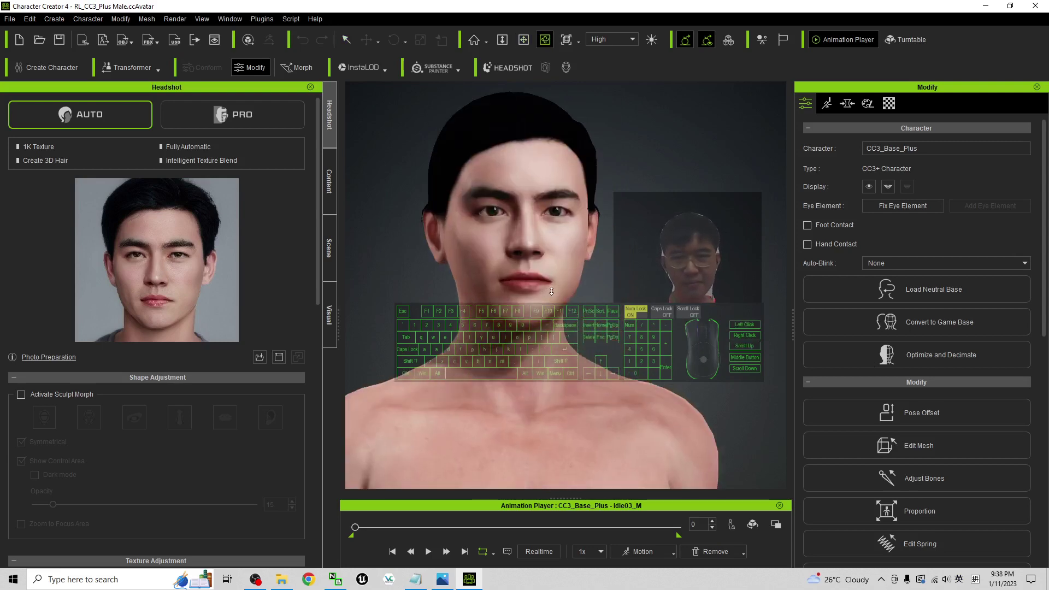
scroll(551, 291, up, 3)
key(x)
drag(517, 295, 516, 356)
key(c)
drag(516, 355, 468, 303)
scroll(465, 333, down, 3)
key(x)
key(c)
drag(469, 303, 537, 291)
drag(689, 268, 427, 264)
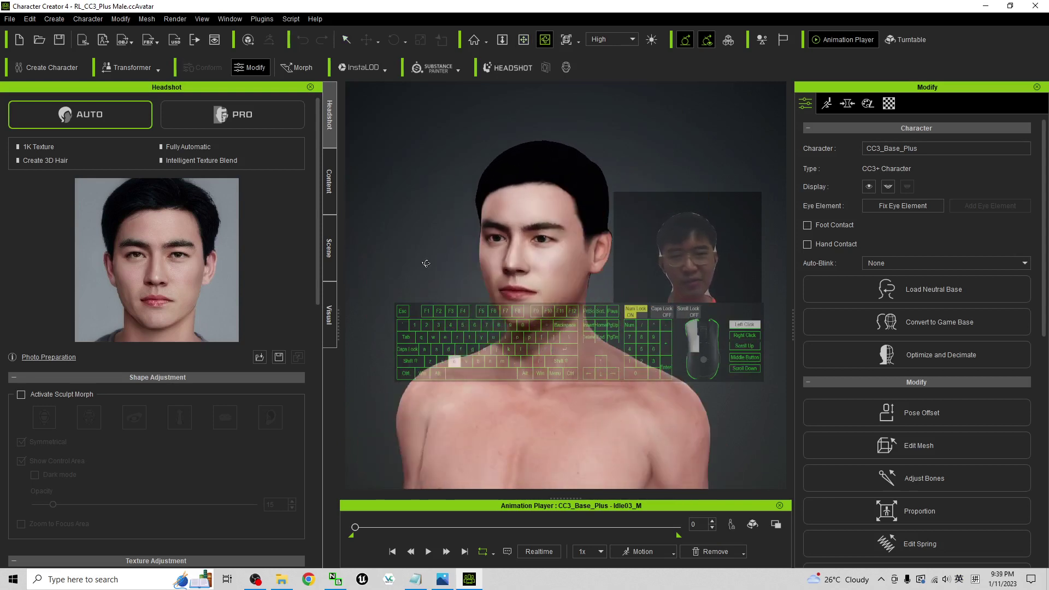
- Save the Base Color texture of the Std_Skin_Head material to the Desktop as a PNG file named face
click(891, 104)
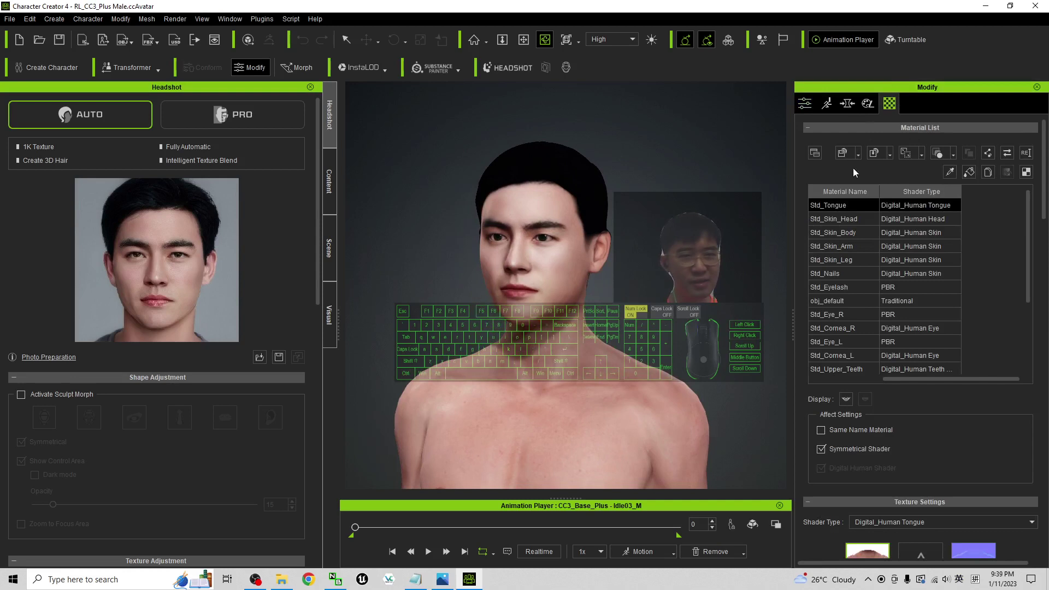
click(861, 230)
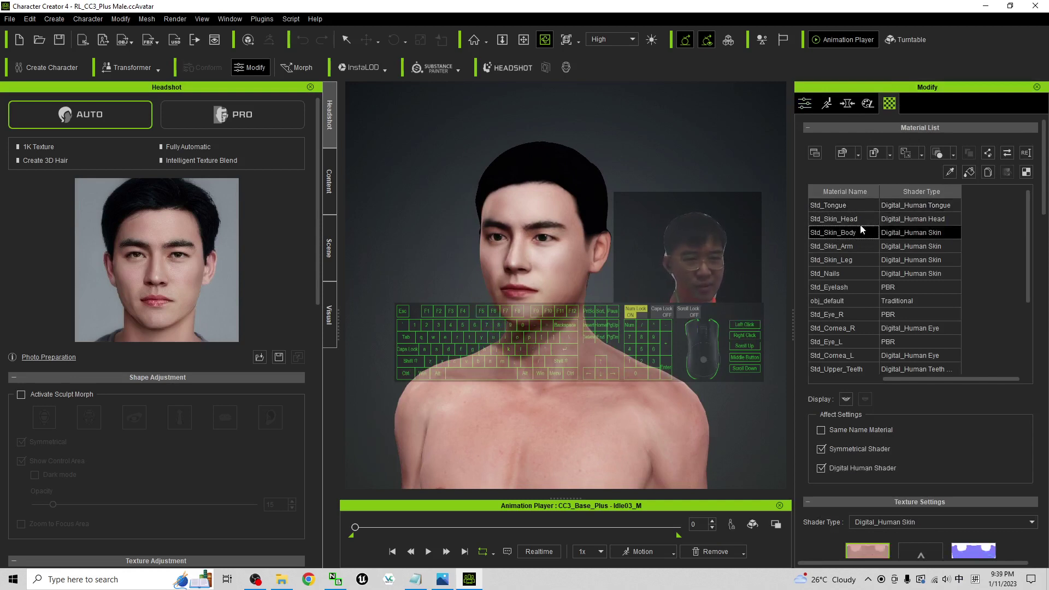
click(861, 220)
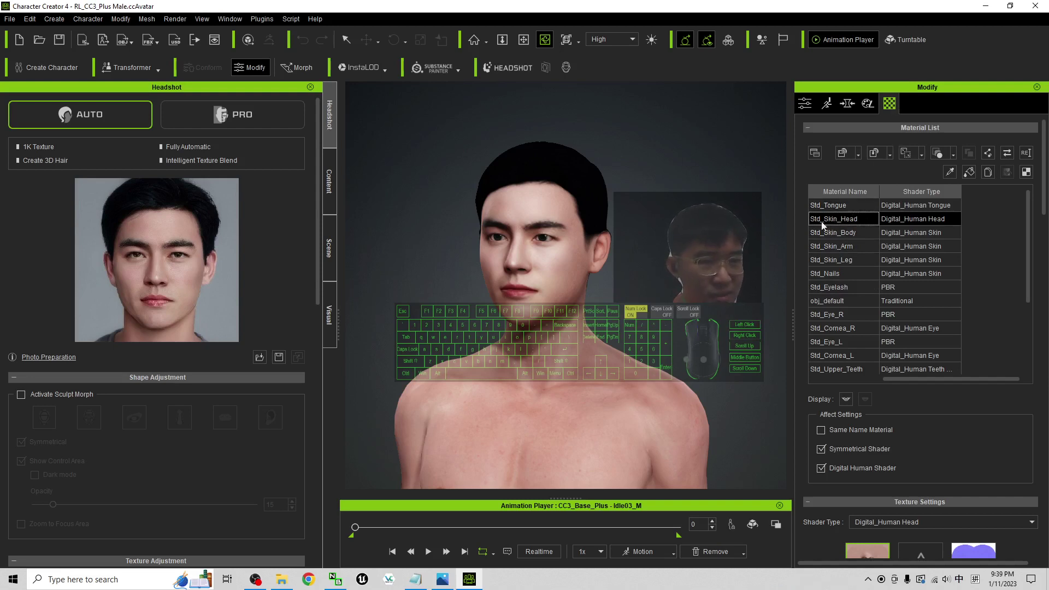
scroll(1032, 223, down, 8)
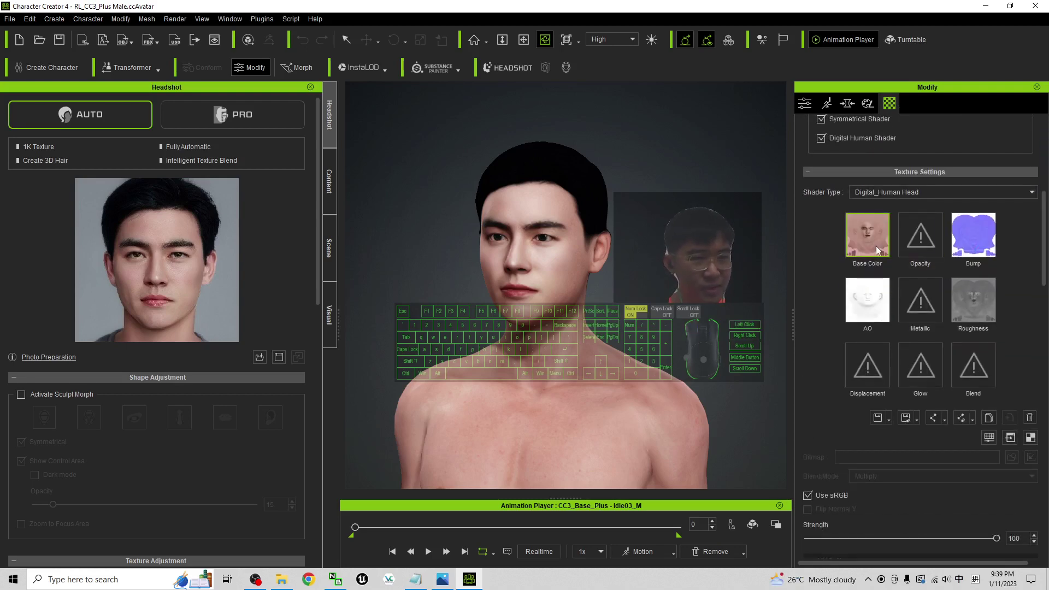
mouse_move(876, 250)
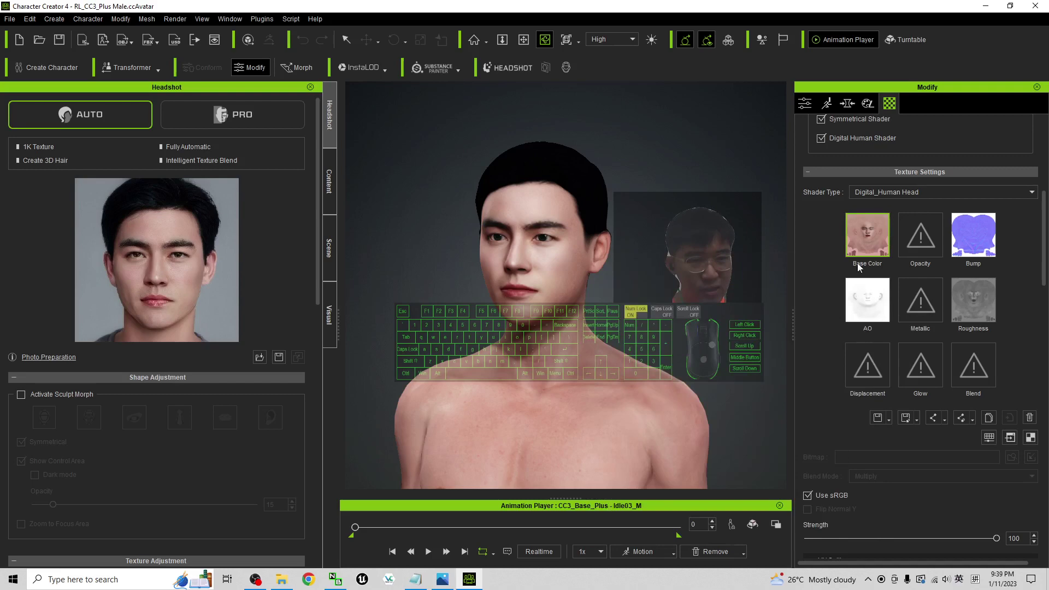
click(877, 420)
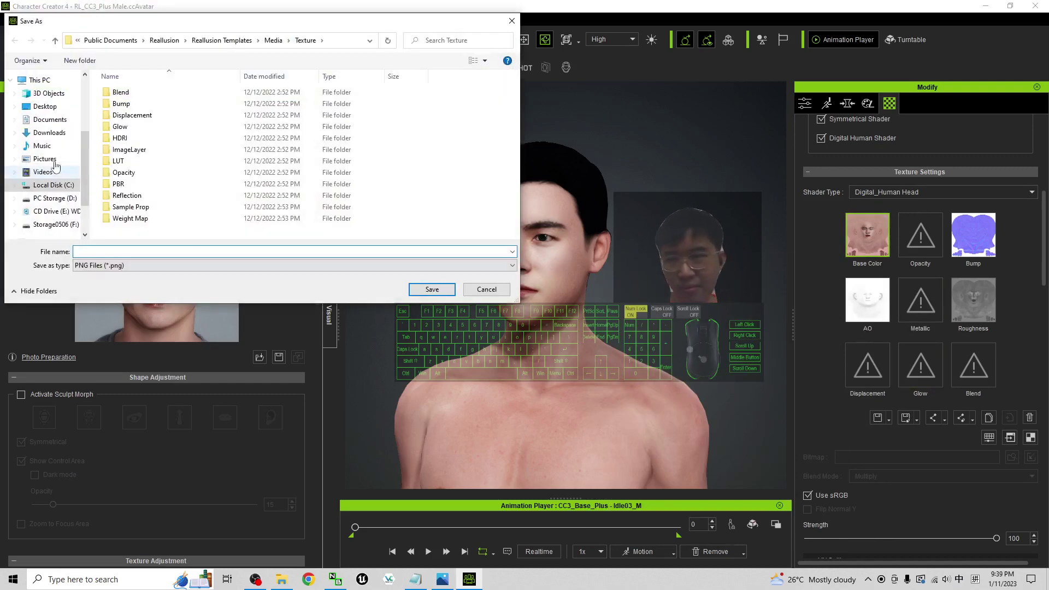
click(52, 108)
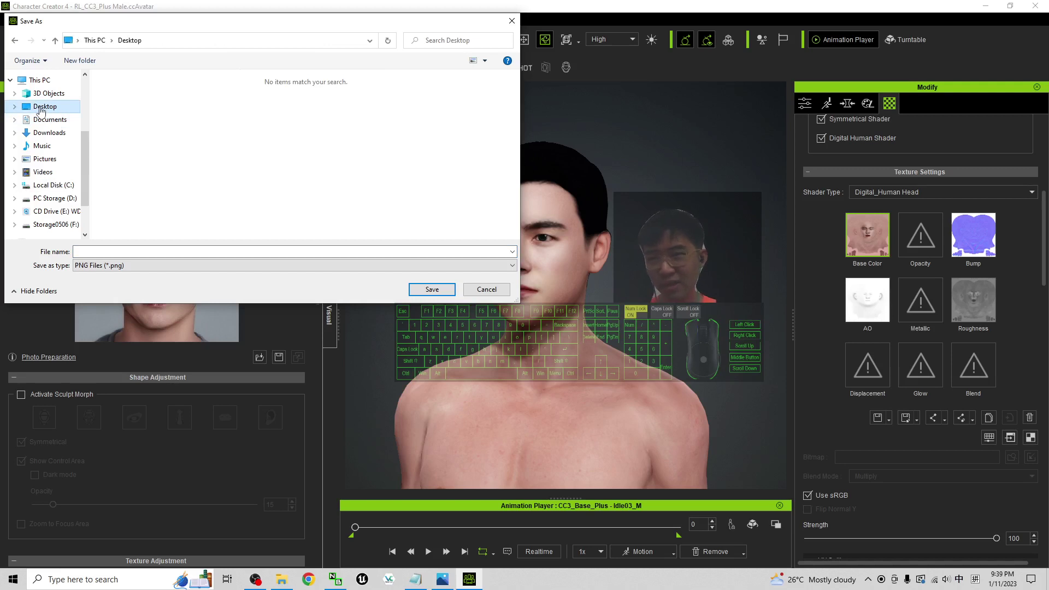
click(166, 251)
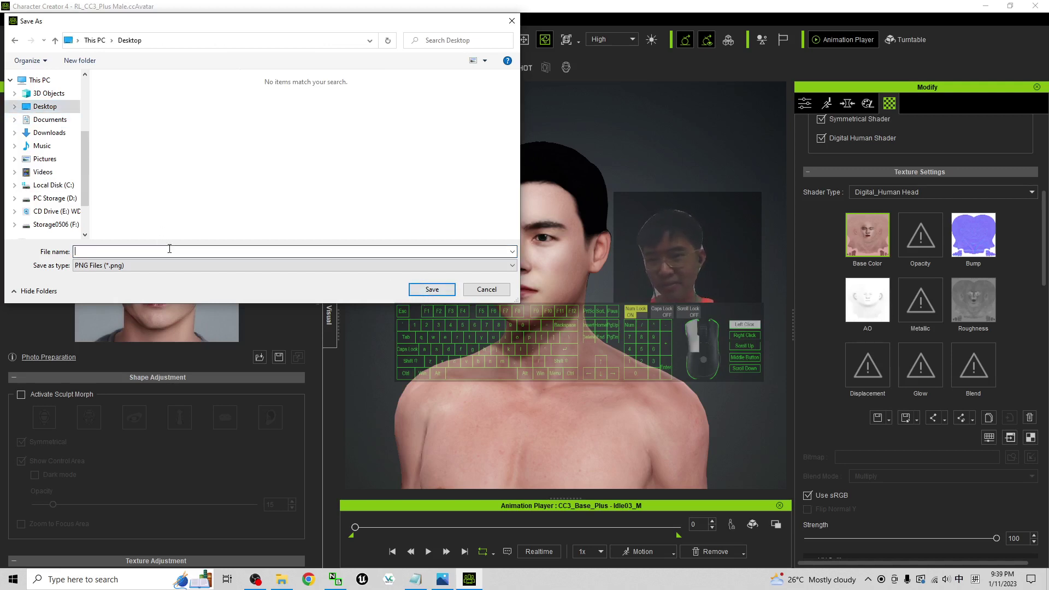
text(fa)
key(shift)
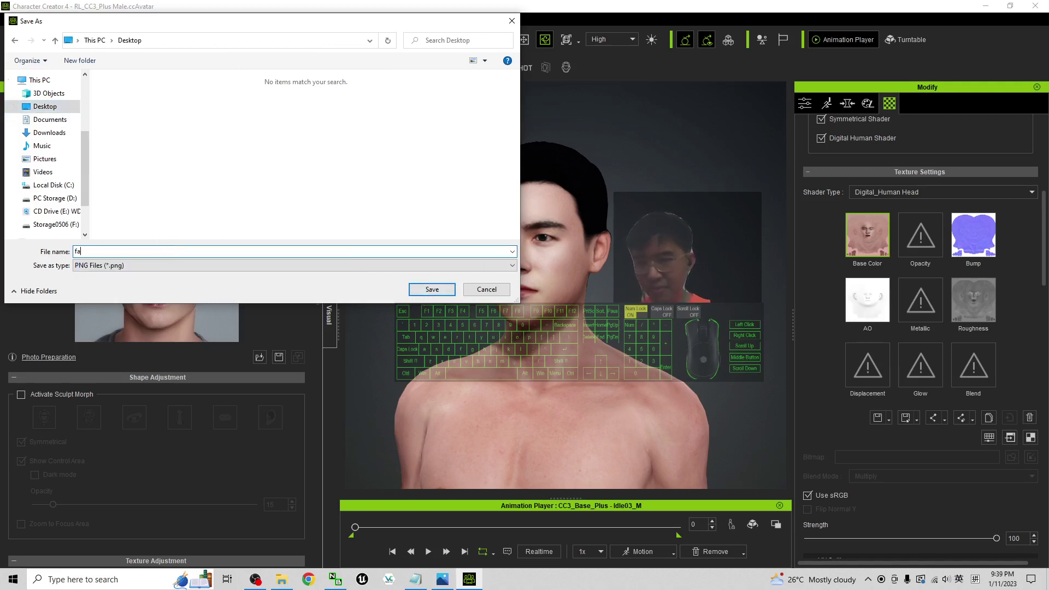
click(429, 290)
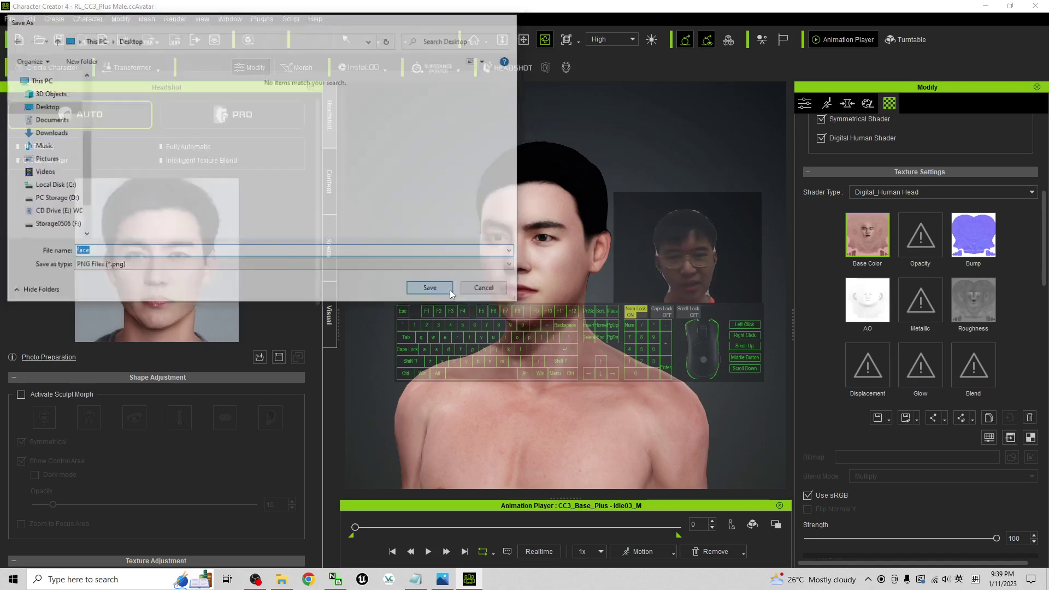
- Open face.png from the Desktop, examine the exported face texture up close, and close the image
key(super+d)
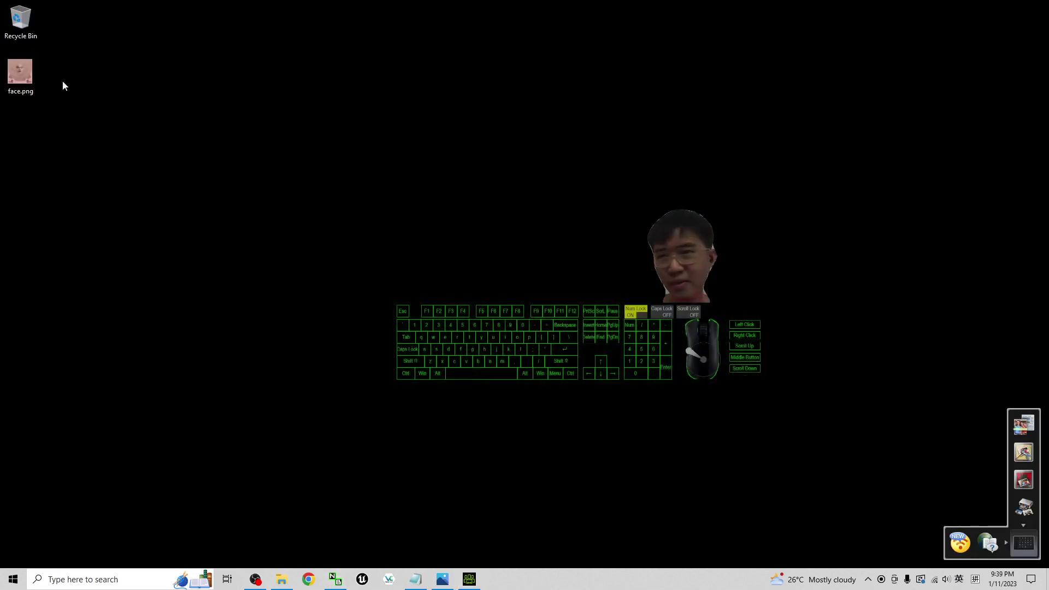
double_click(24, 71)
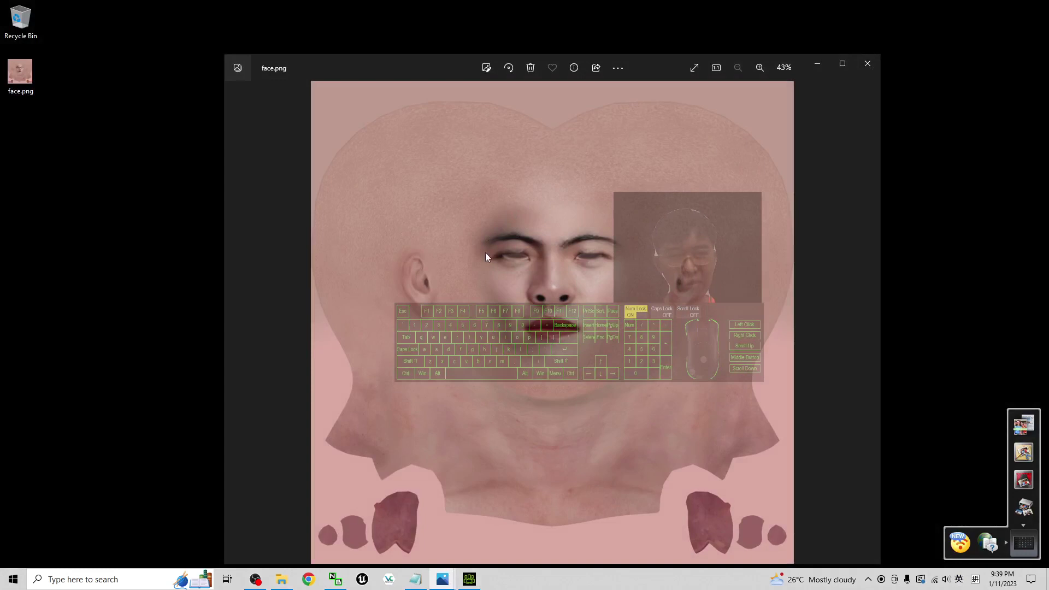
scroll(512, 238, up, 5)
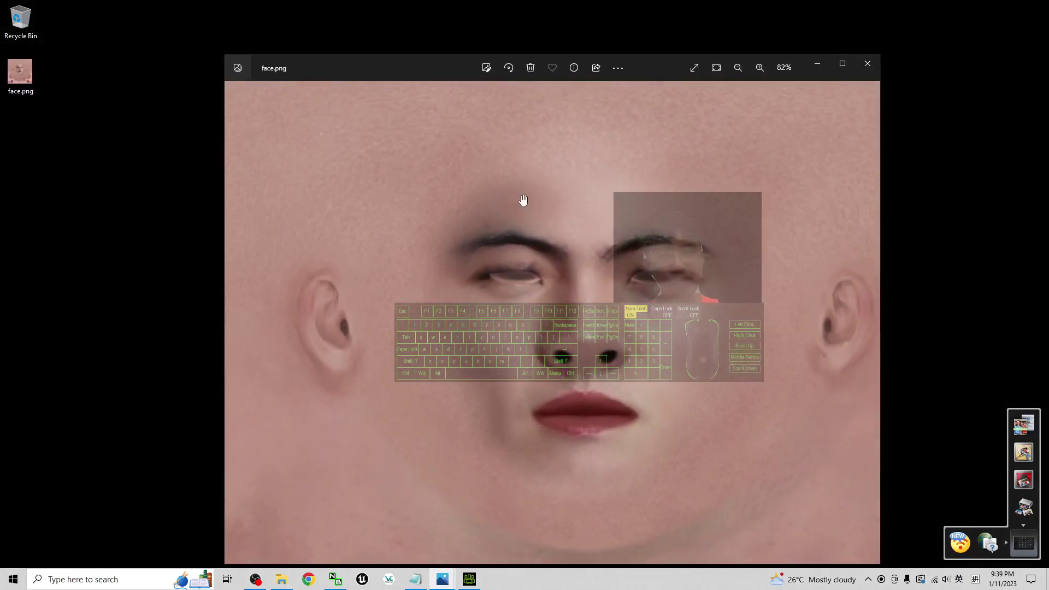
scroll(539, 211, down, 5)
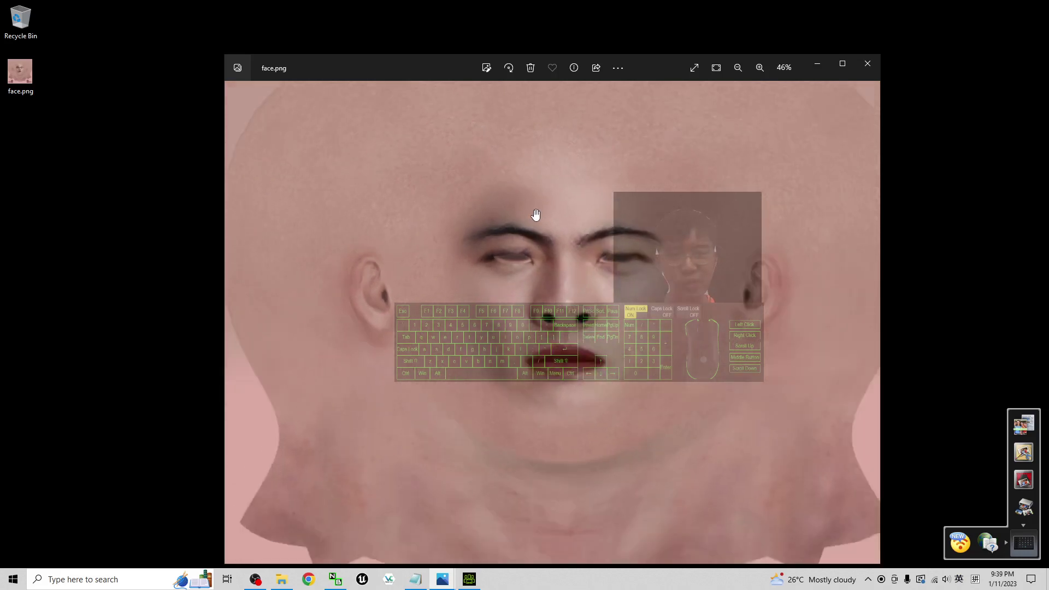
scroll(497, 225, up, 6)
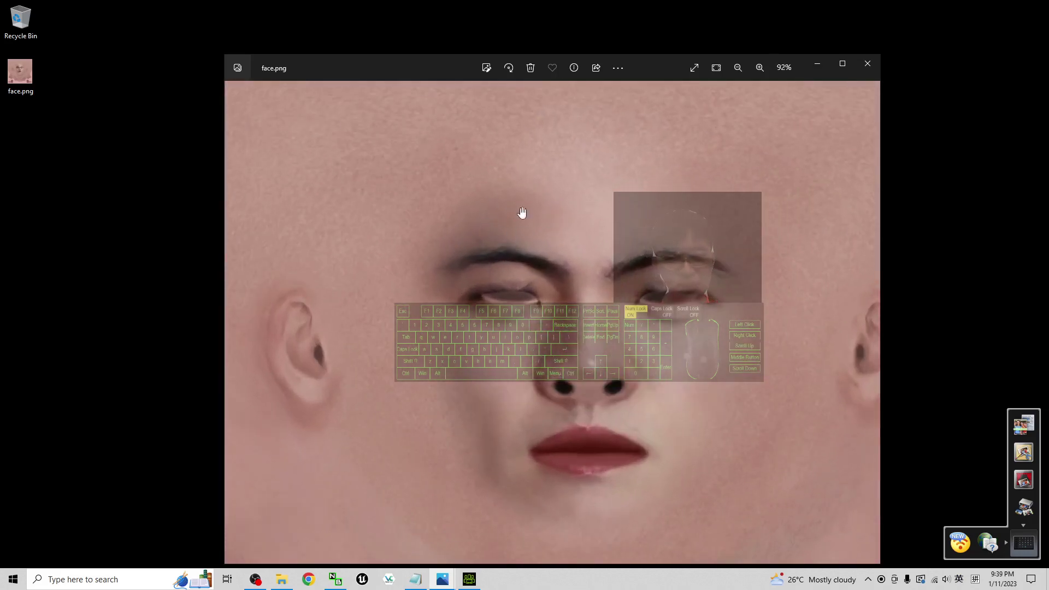
scroll(581, 211, down, 5)
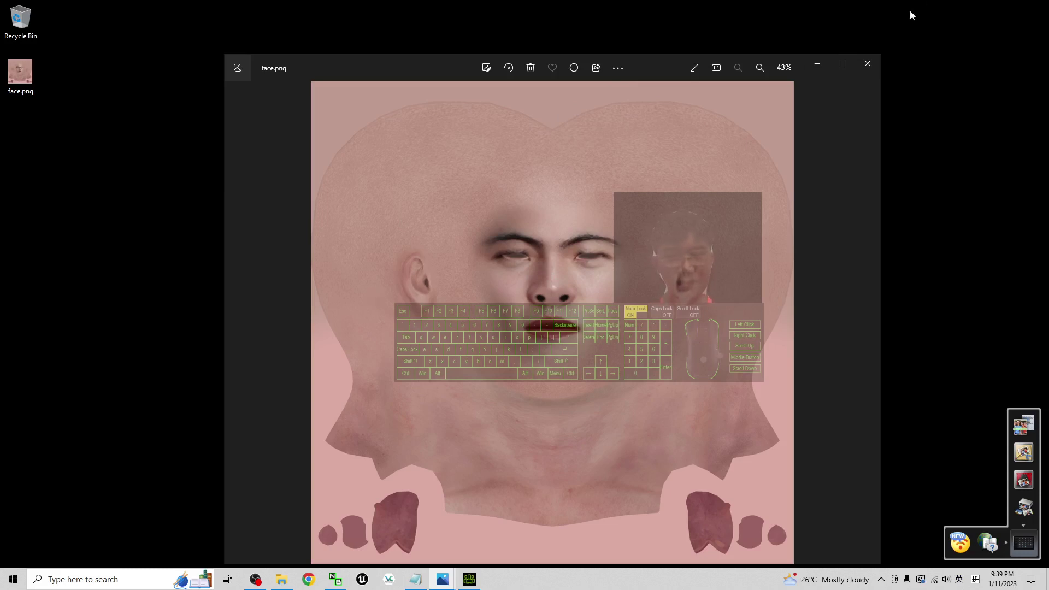
click(868, 64)
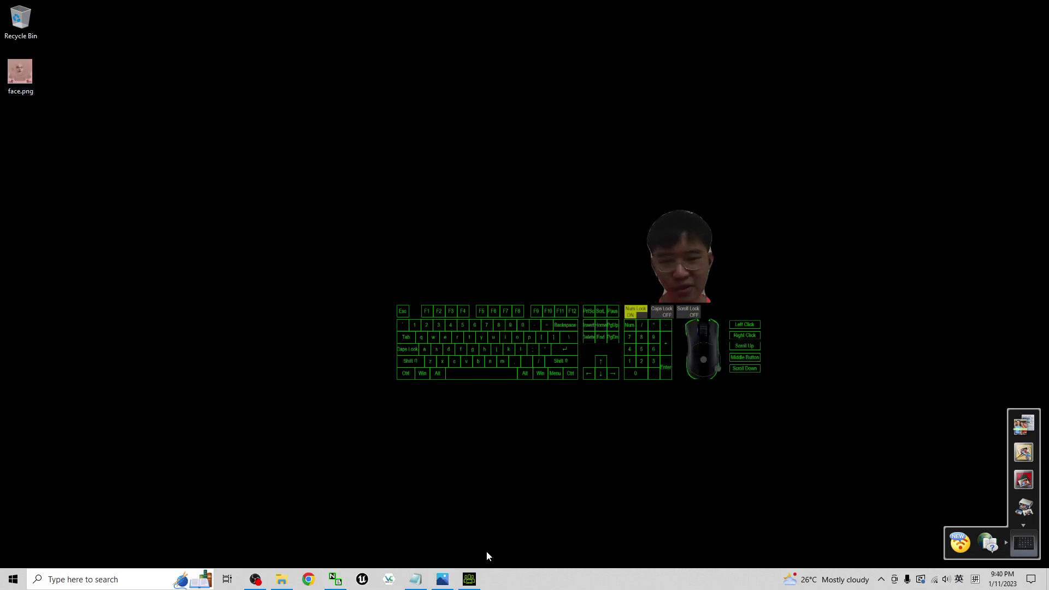
- Switch back to Character Creator 4 and load face.png from the Desktop as the head material's Base Color texture
click(470, 579)
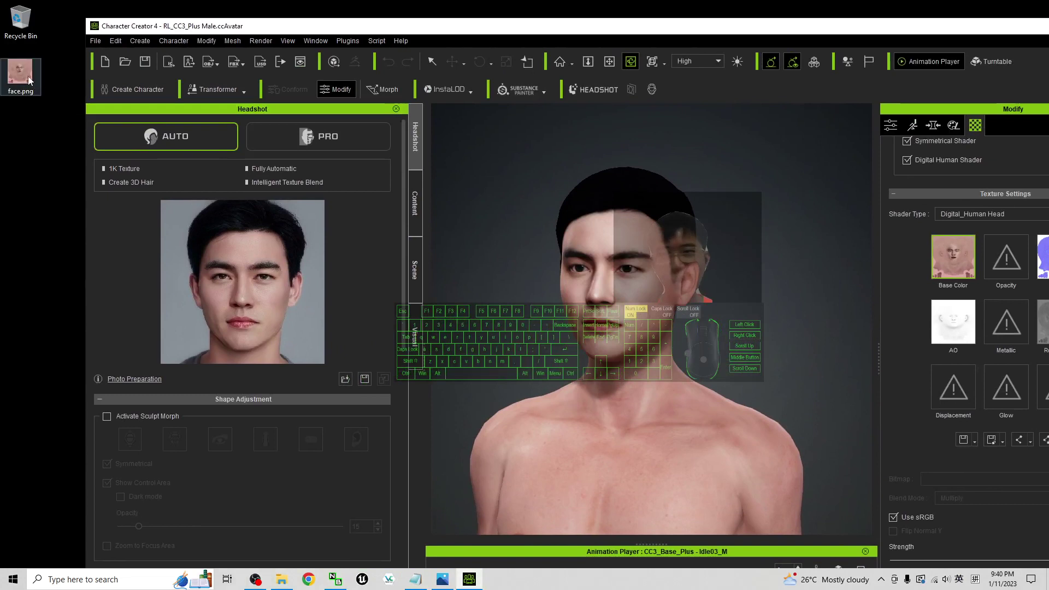
drag(29, 80, 962, 256)
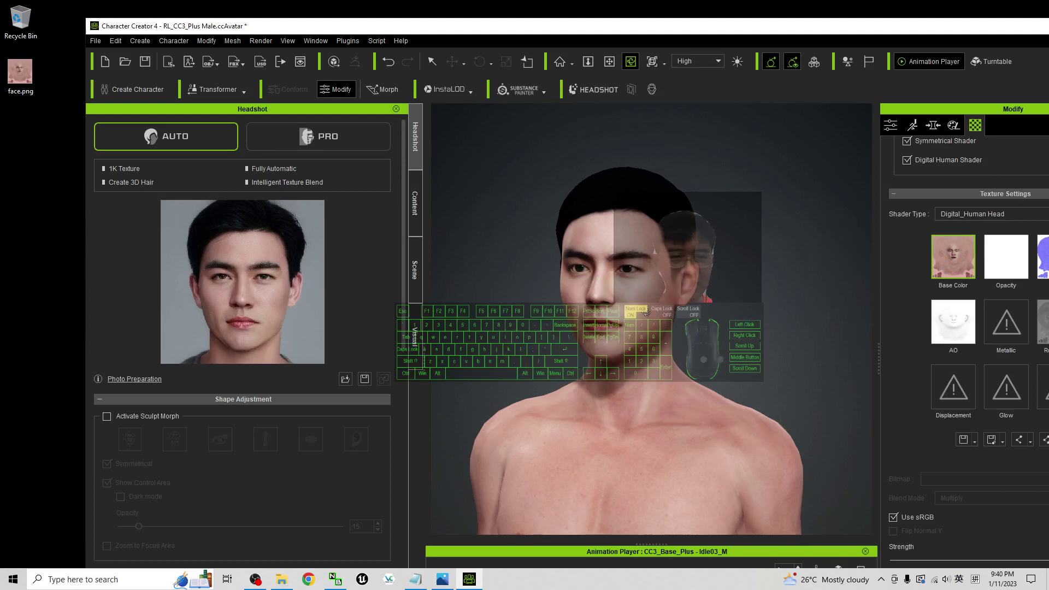
double_click(818, 25)
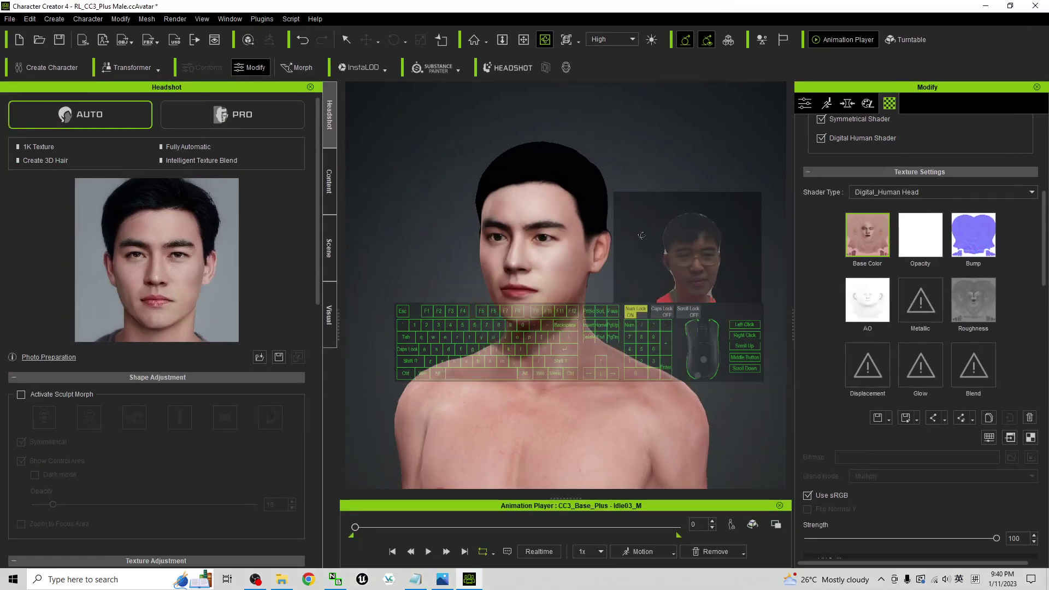
- Put the character in the T-Pose from the Calibration poses in the animation content
scroll(556, 251, up, 2)
scroll(556, 251, down, 5)
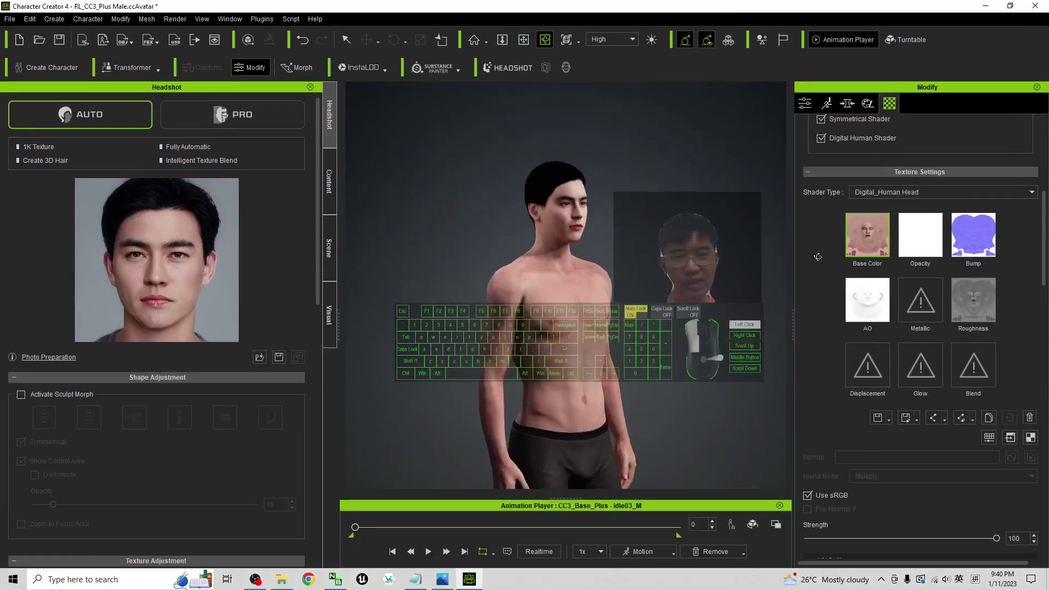
click(324, 182)
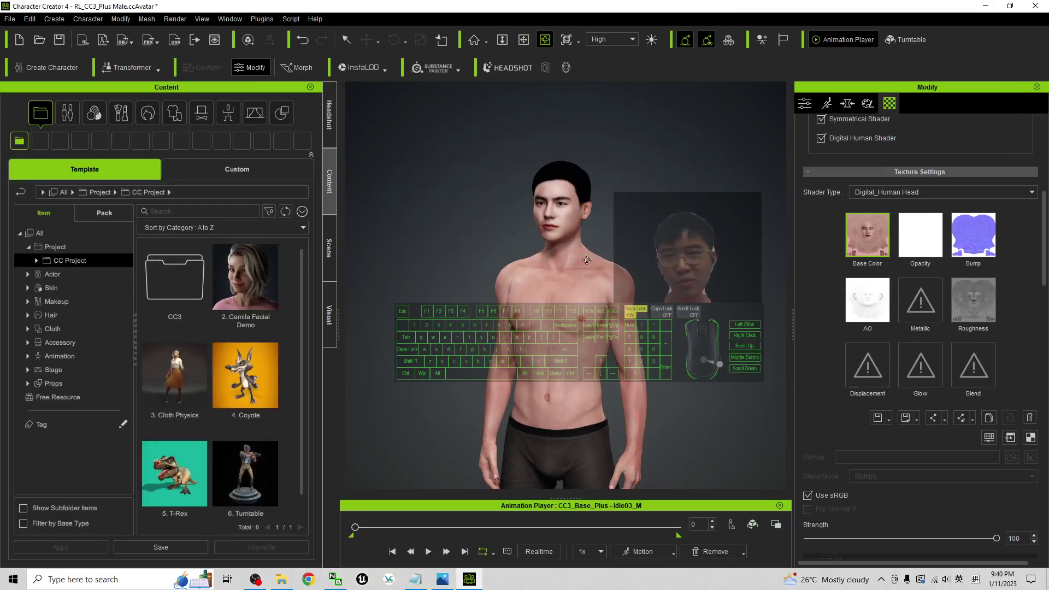
click(228, 114)
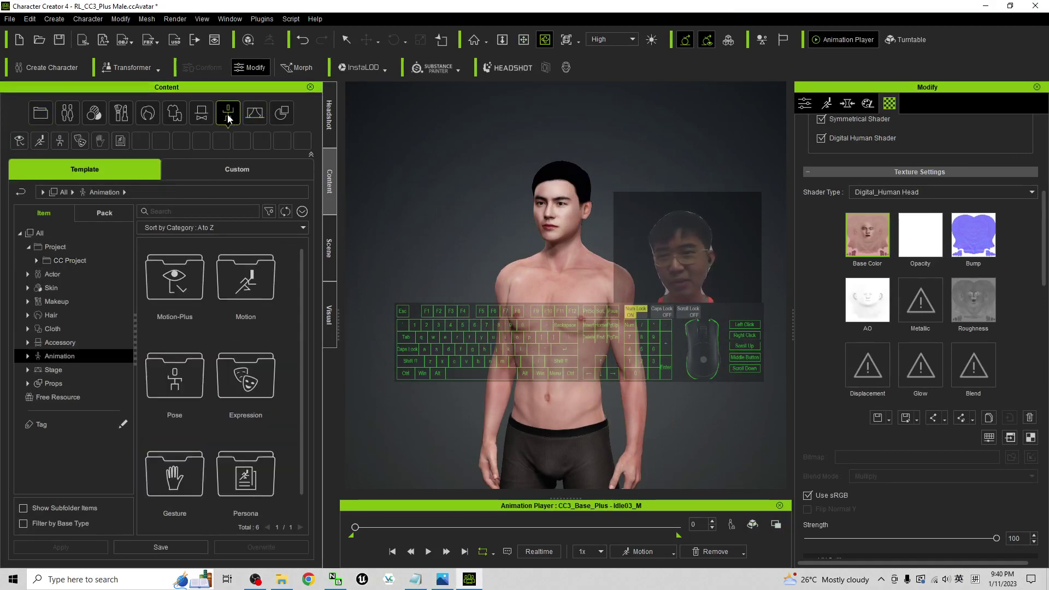
click(43, 143)
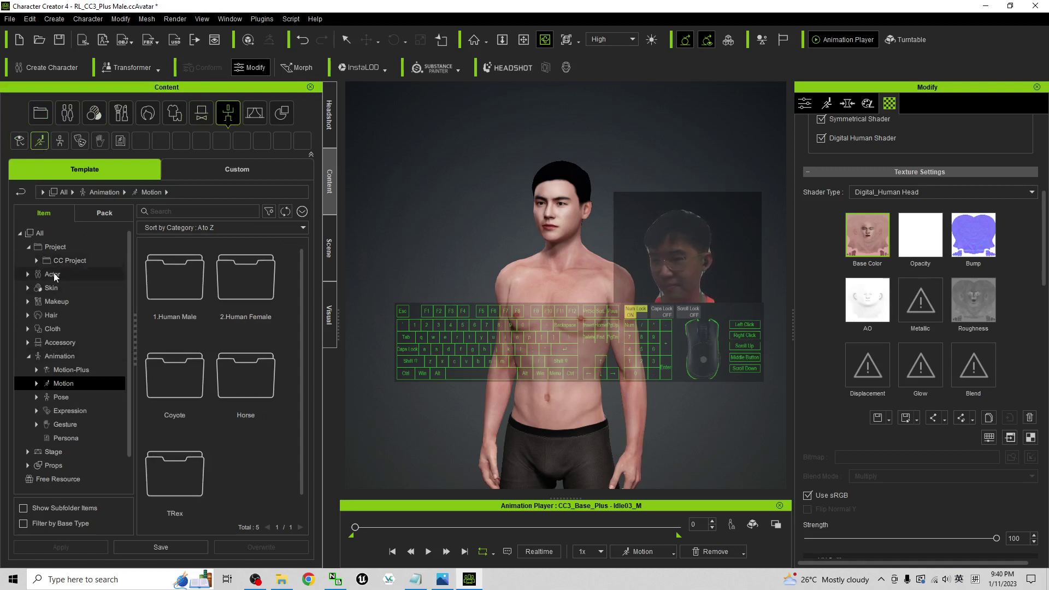
click(61, 397)
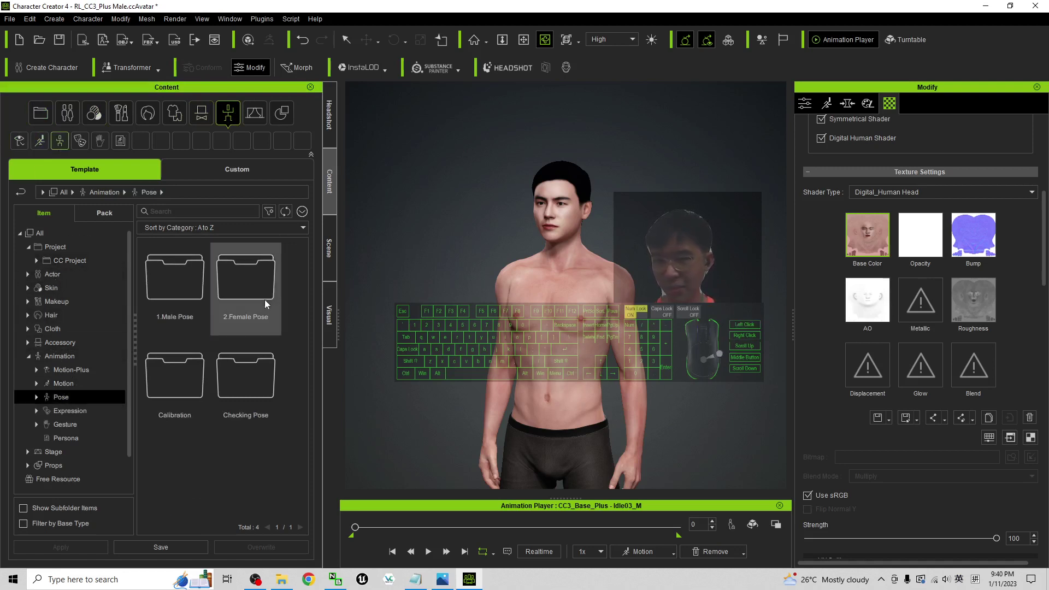
click(238, 376)
double_click(167, 382)
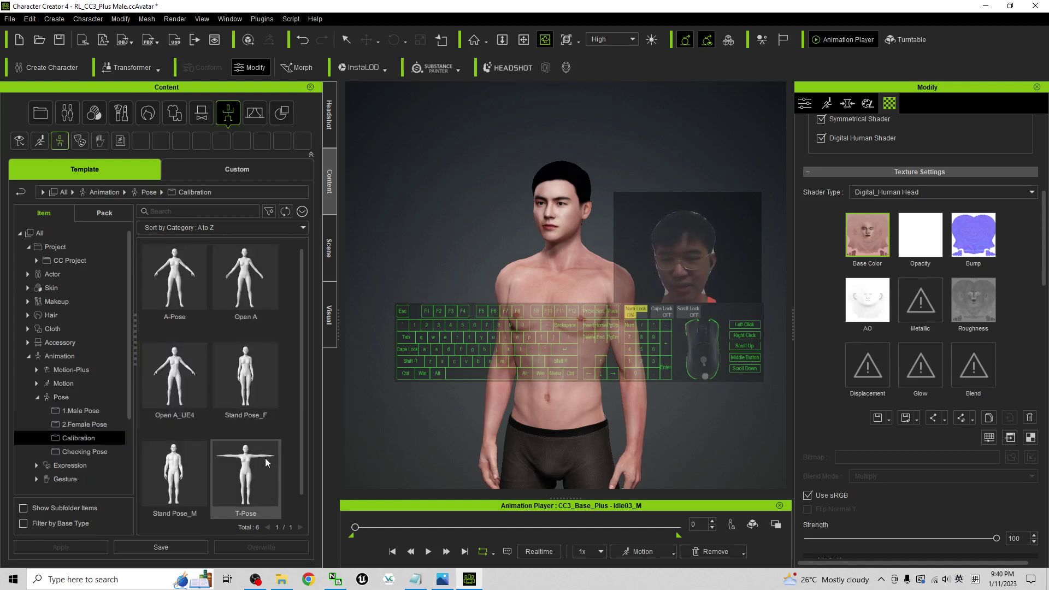
double_click(245, 466)
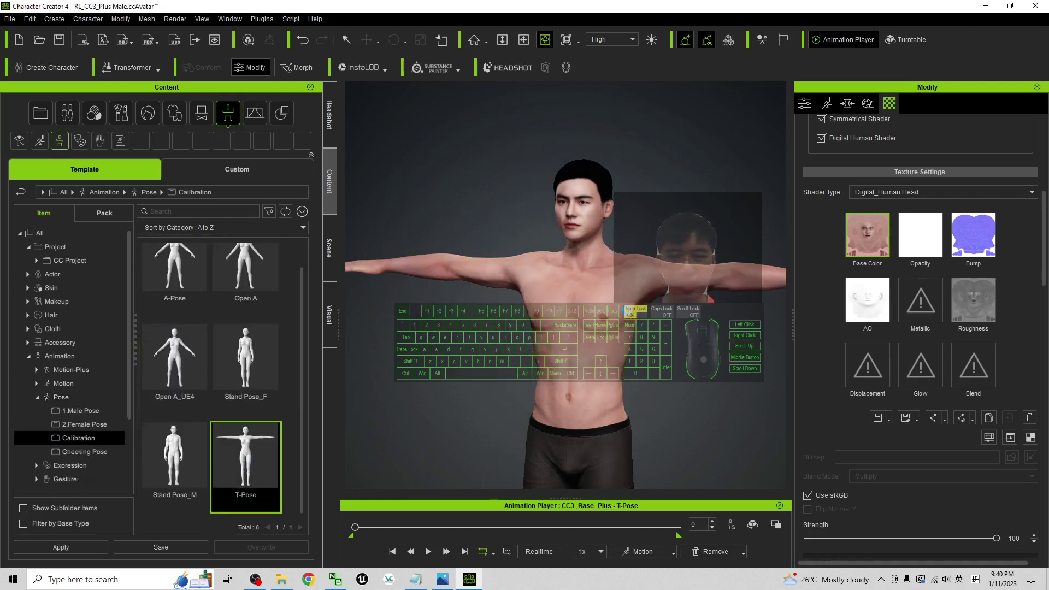
- Dress the character in the Layered sweater_A1 from the Shirts content
scroll(627, 313, down, 4)
key(x)
key(c)
drag(646, 369, 454, 361)
click(175, 113)
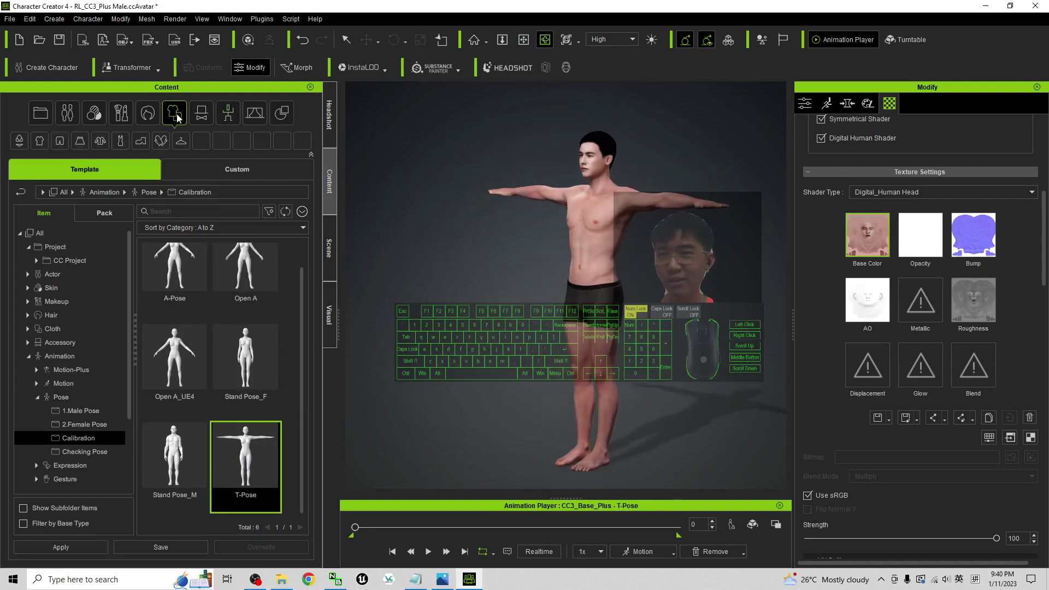
click(40, 142)
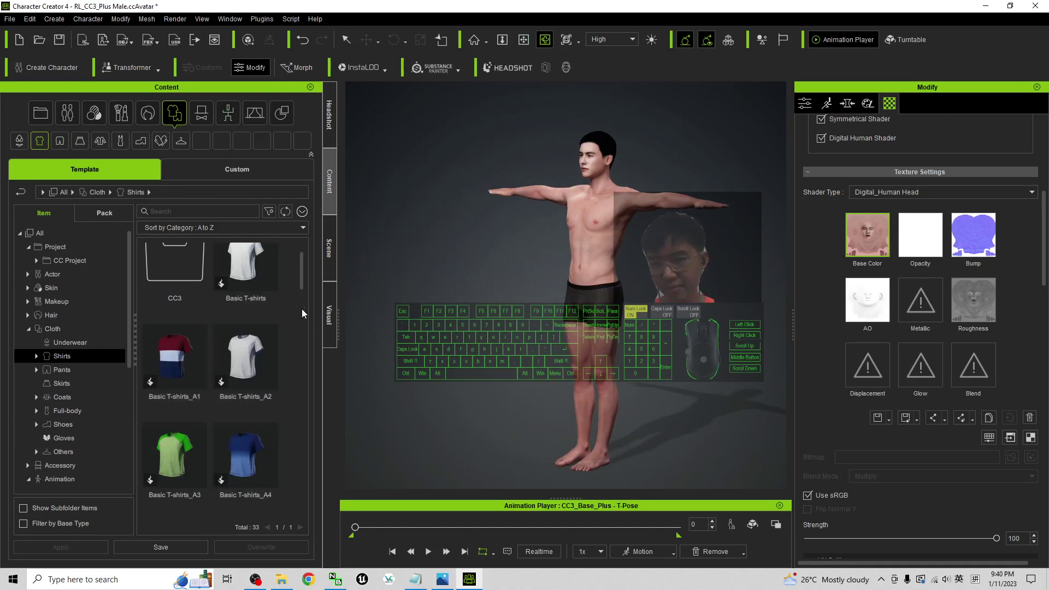
scroll(306, 304, down, 5)
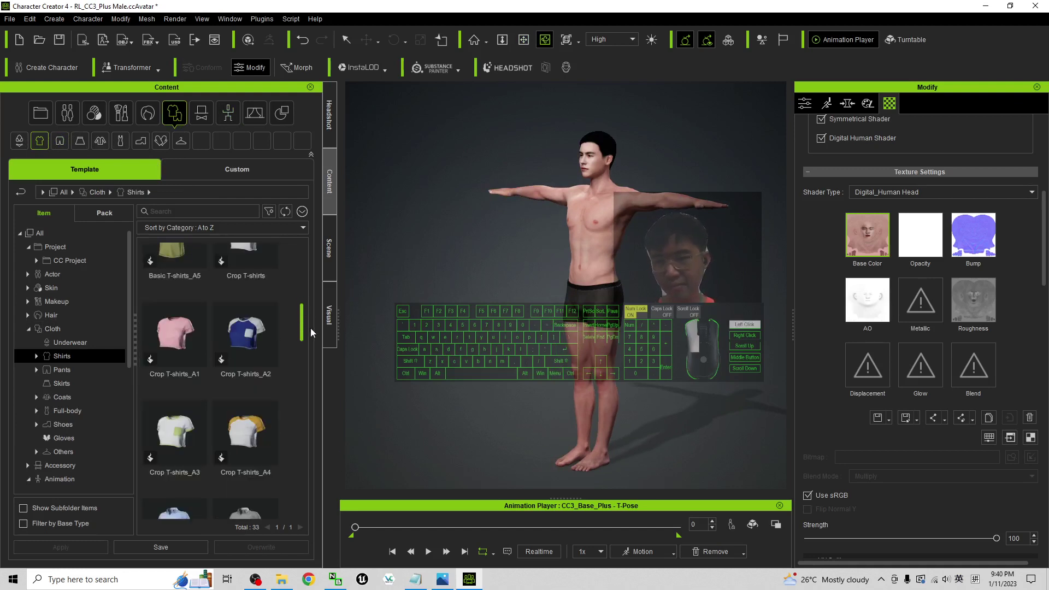
drag(311, 327, 329, 411)
double_click(155, 305)
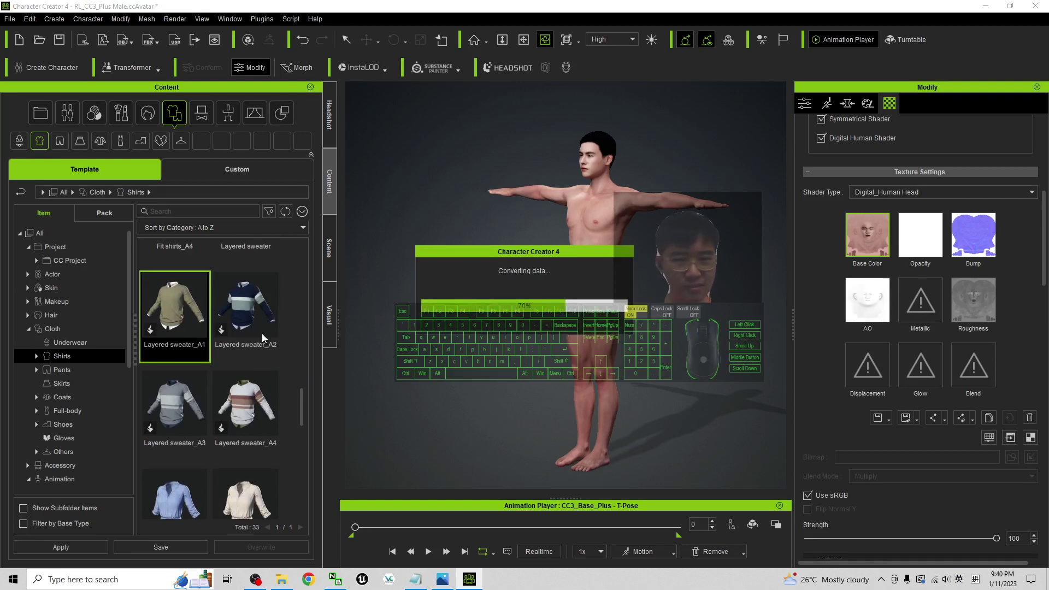
- Dress the character in the Slim Jeans from the Pants content
scroll(560, 266, up, 3)
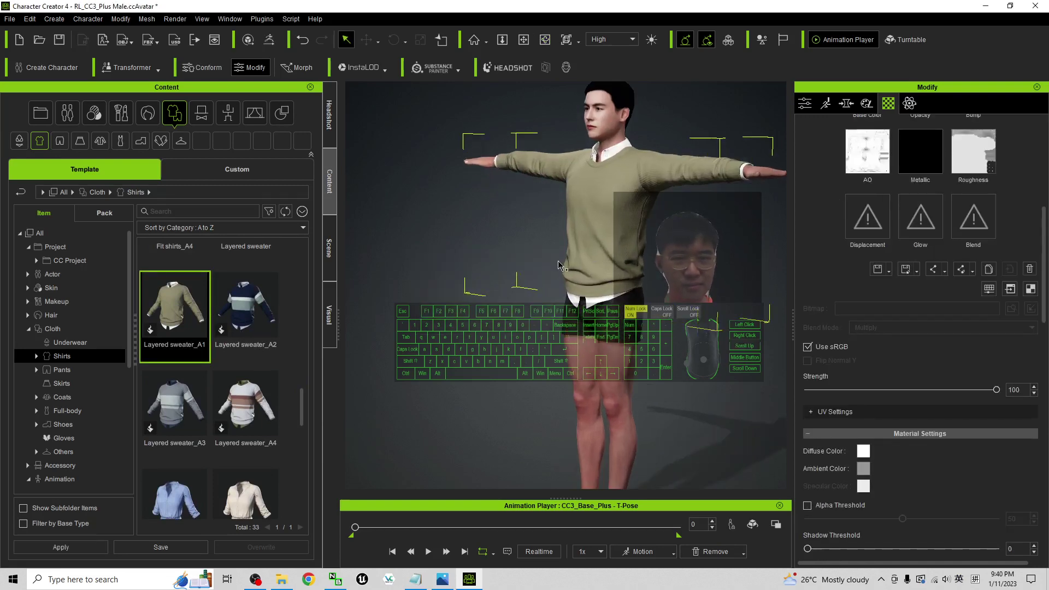
drag(533, 247, 495, 300)
key(c)
drag(478, 245, 606, 315)
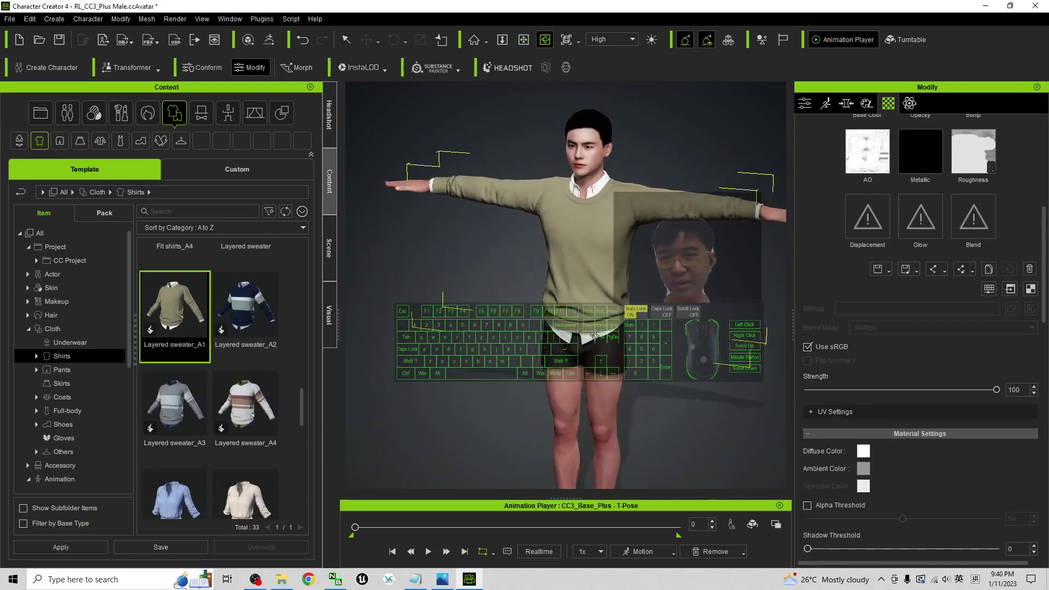
click(66, 143)
drag(301, 453, 291, 408)
scroll(291, 407, down, 2)
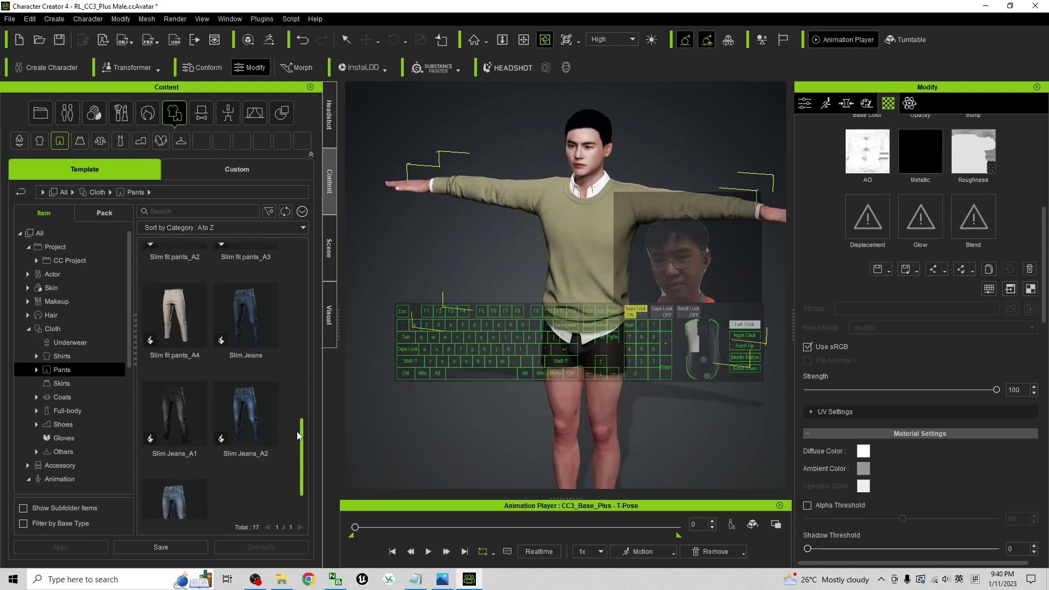
double_click(263, 298)
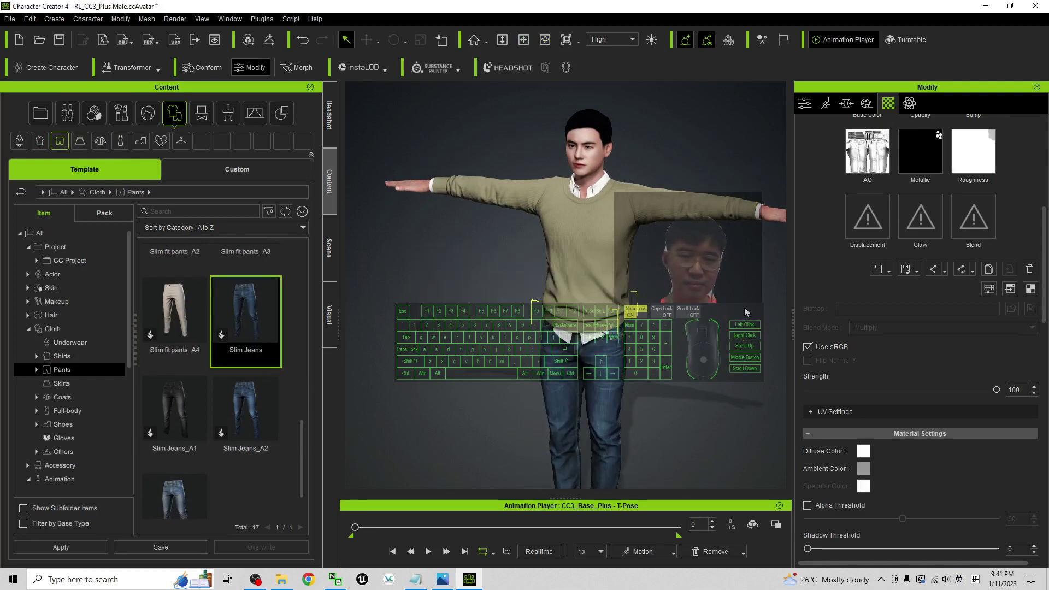
- Put the Sport sneakers_A4 from the Shoes content on the character
scroll(712, 325, down, 4)
scroll(712, 325, down, 2)
click(649, 342)
key(x)
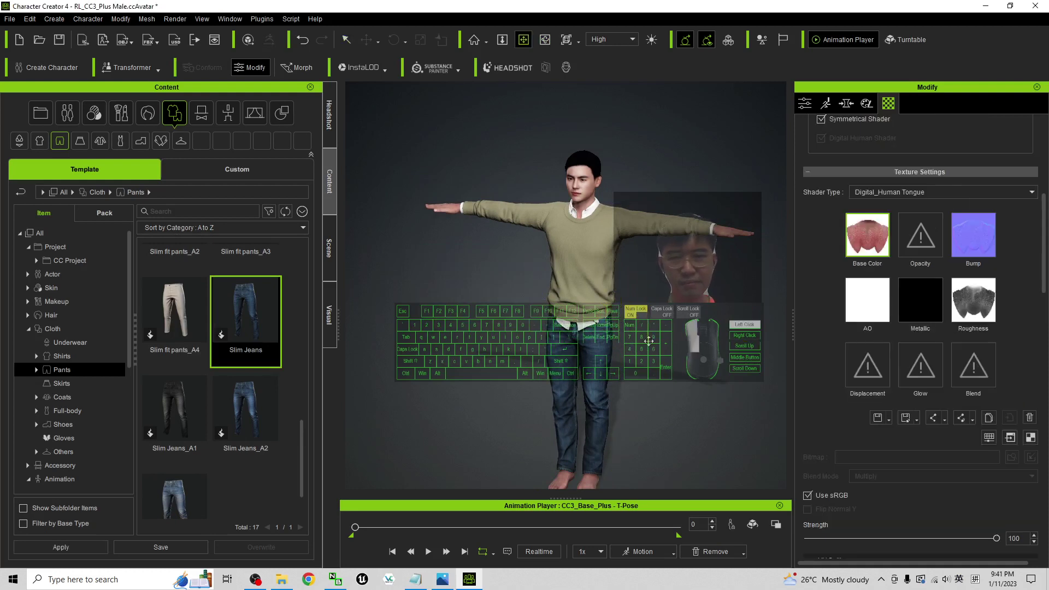
drag(648, 342, 523, 392)
key(c)
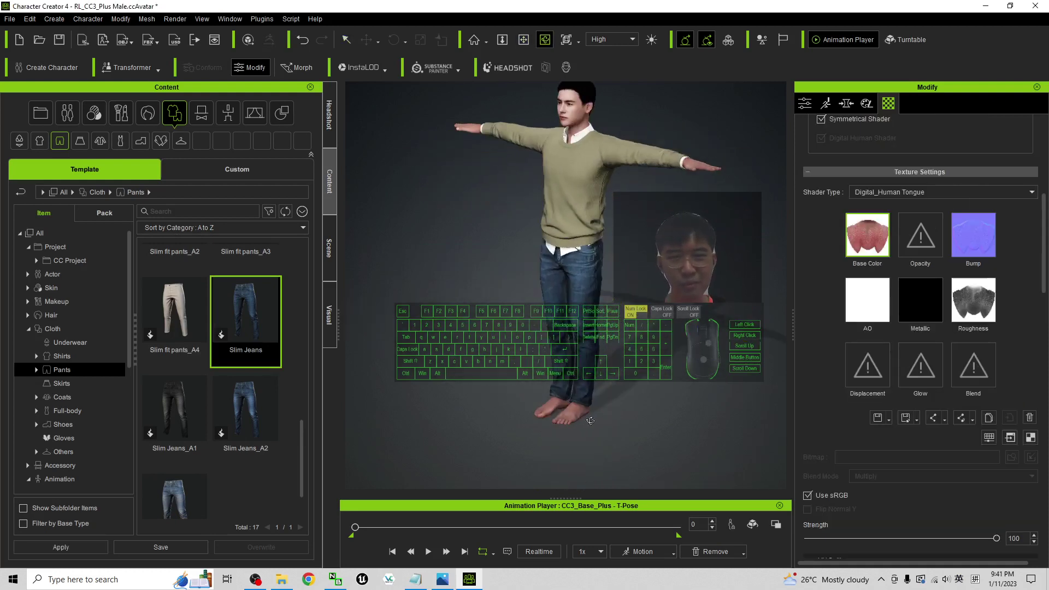
key(x)
drag(590, 421, 586, 439)
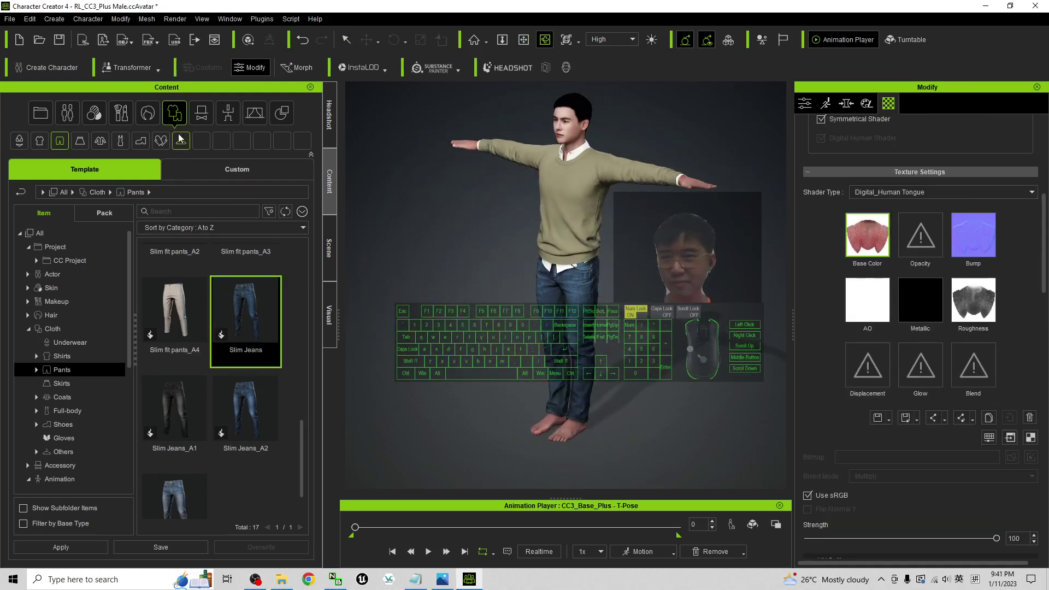
click(141, 141)
double_click(180, 457)
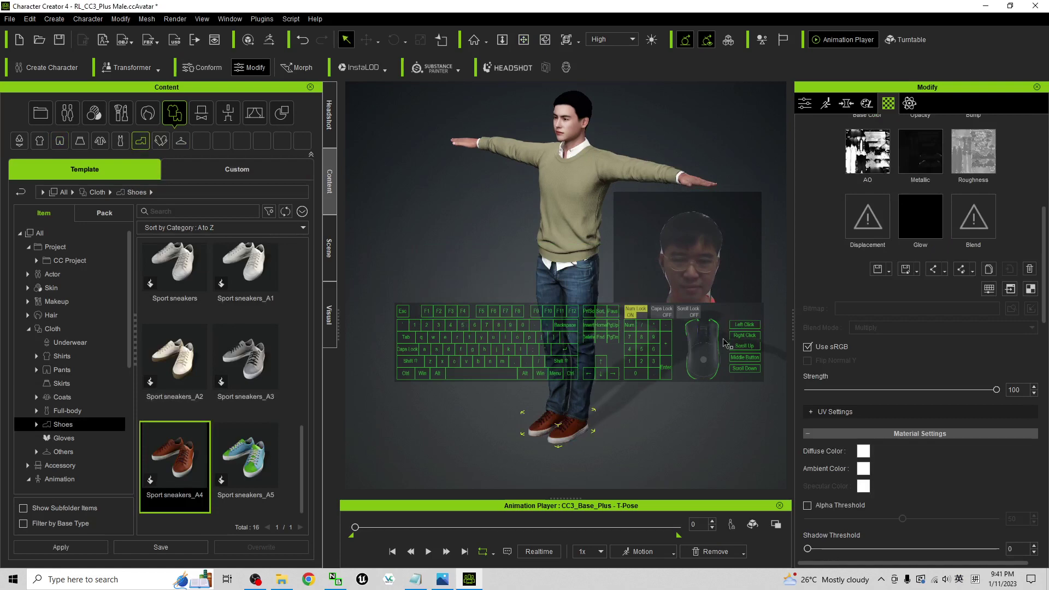
- Examine the dressed character's face, sweater and jeans up close and the whole outfit at full length from several angles
scroll(475, 295, up, 3)
key(x)
click(476, 294)
drag(473, 232, 470, 322)
key(c)
mouse_move(475, 279)
mouse_down()
mouse_move(519, 277)
mouse_move(437, 276)
mouse_move(481, 275)
mouse_up()
scroll(481, 276, up, 6)
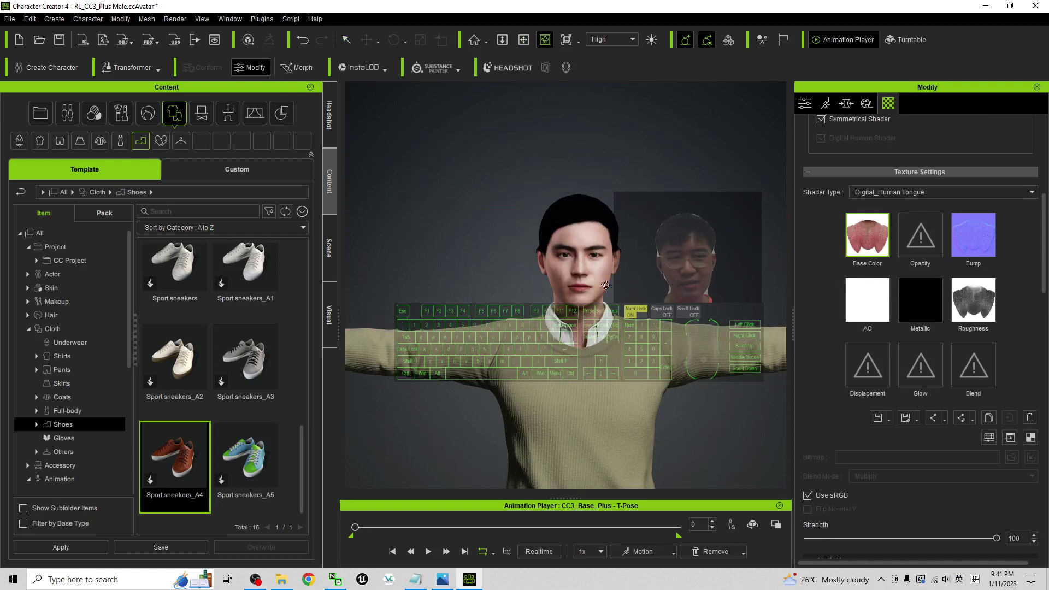
scroll(605, 285, down, 6)
key(x)
drag(636, 344, 703, 328)
key(c)
scroll(535, 133, up, 5)
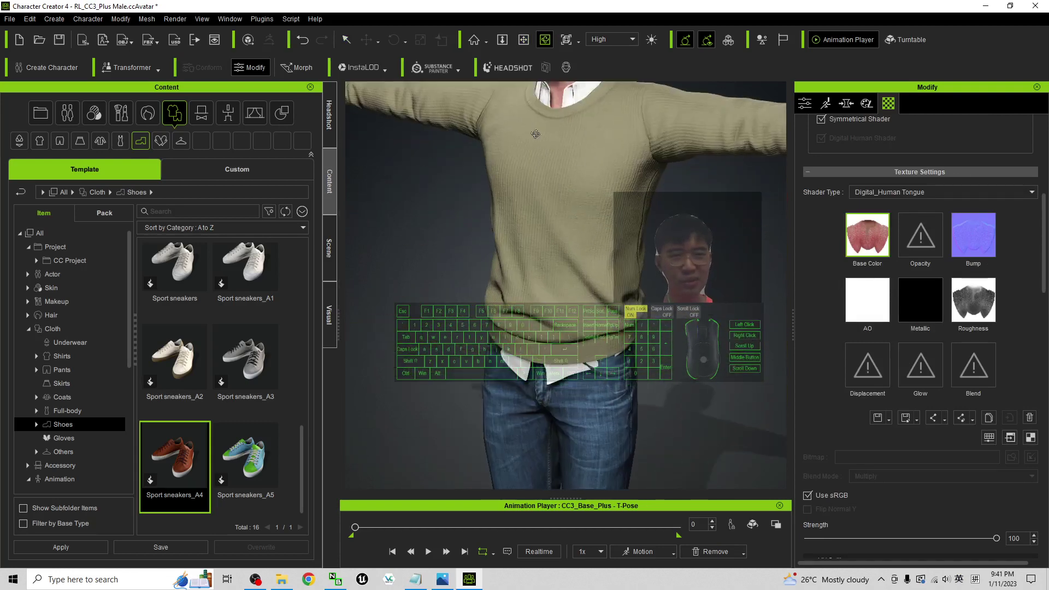
key(x)
drag(536, 134, 587, 405)
key(c)
drag(587, 404, 458, 202)
scroll(707, 322, up, 5)
key(x)
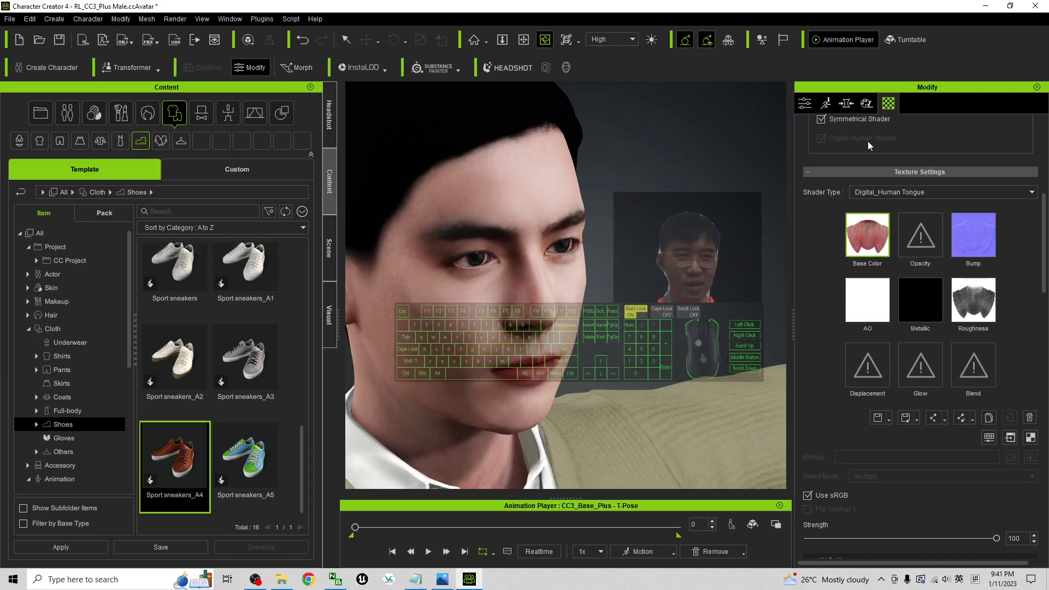
scroll(993, 293, down, 3)
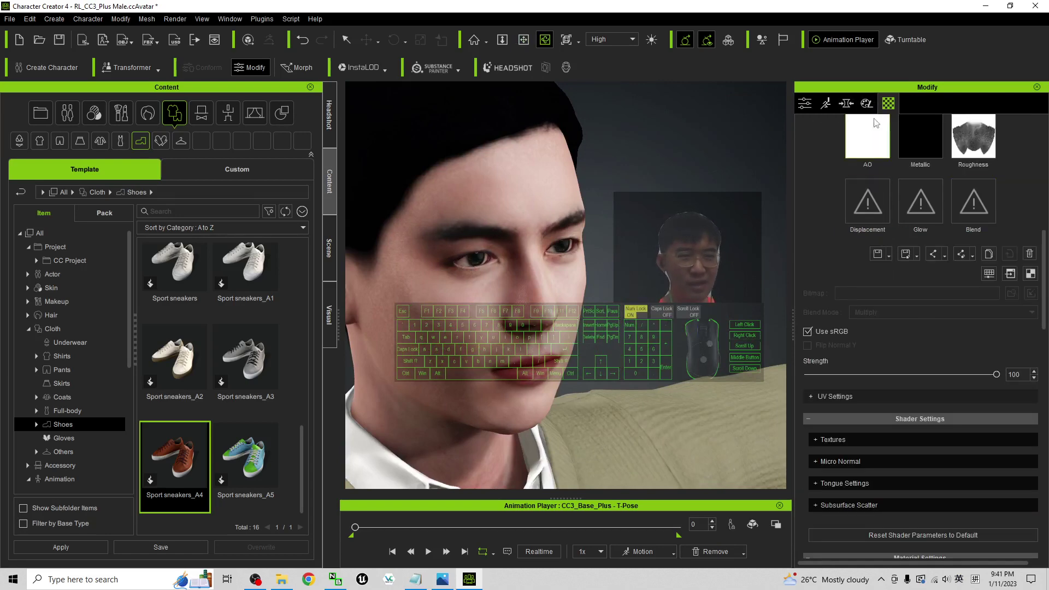
scroll(1001, 231, up, 2)
scroll(895, 281, up, 3)
key(x)
drag(721, 278, 752, 275)
key(c)
drag(752, 275, 595, 260)
scroll(603, 282, down, 4)
scroll(606, 292, down, 5)
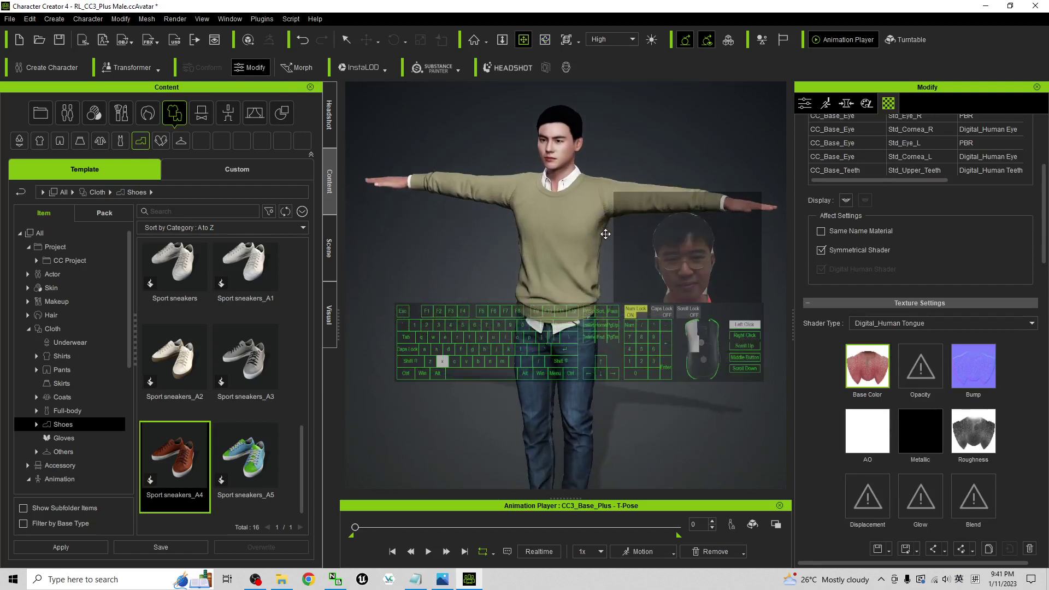
key(x)
drag(601, 285, 543, 306)
key(c)
drag(543, 306, 562, 290)
- Save the project to the Desktop as RL_CC3_Plus Male.ccProject
double_click(512, 6)
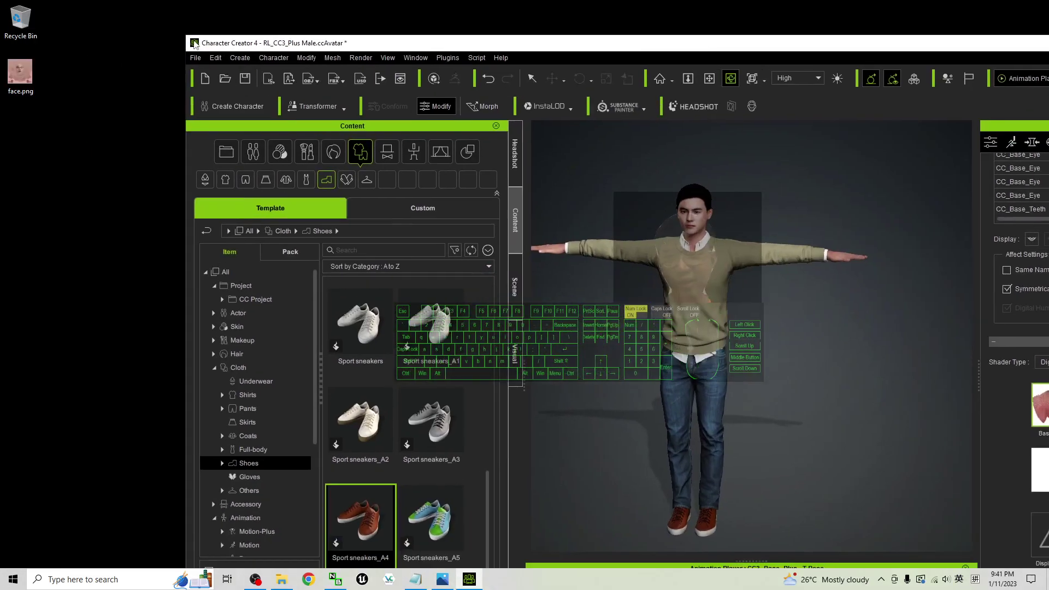
click(195, 57)
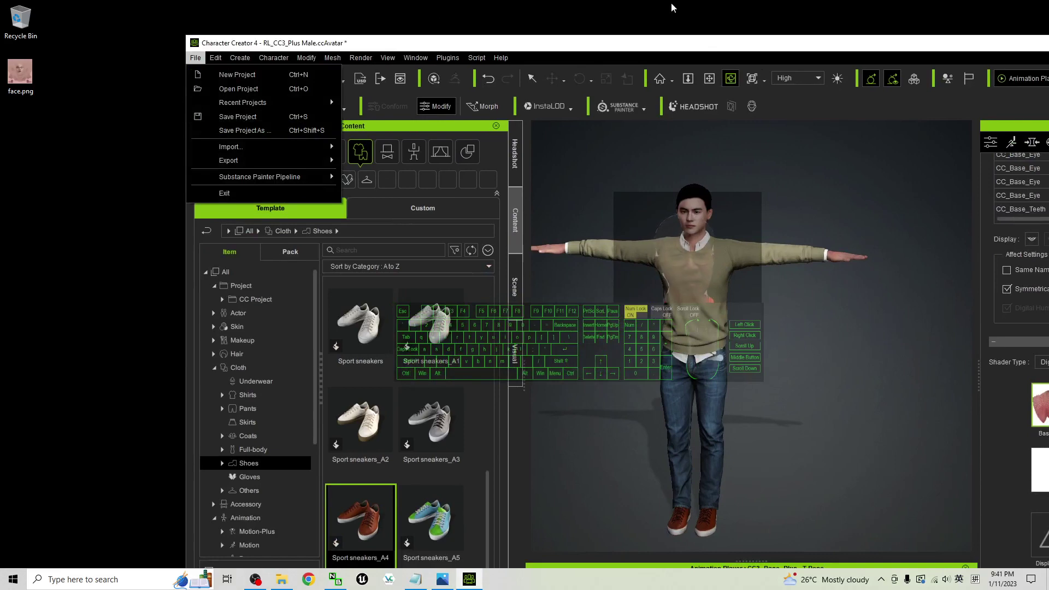
click(597, 37)
click(197, 58)
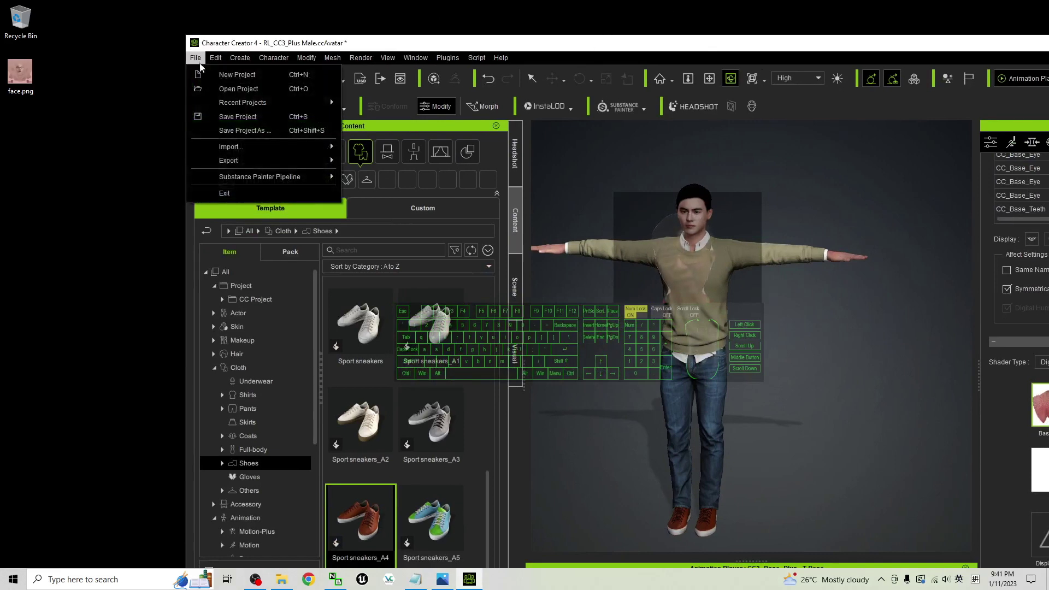
click(250, 130)
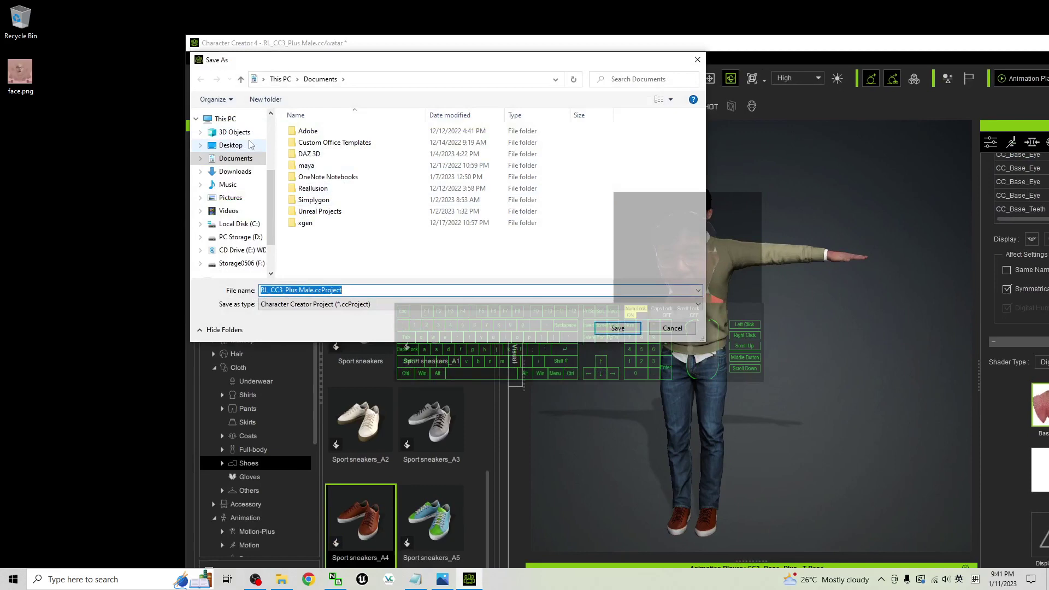
click(233, 149)
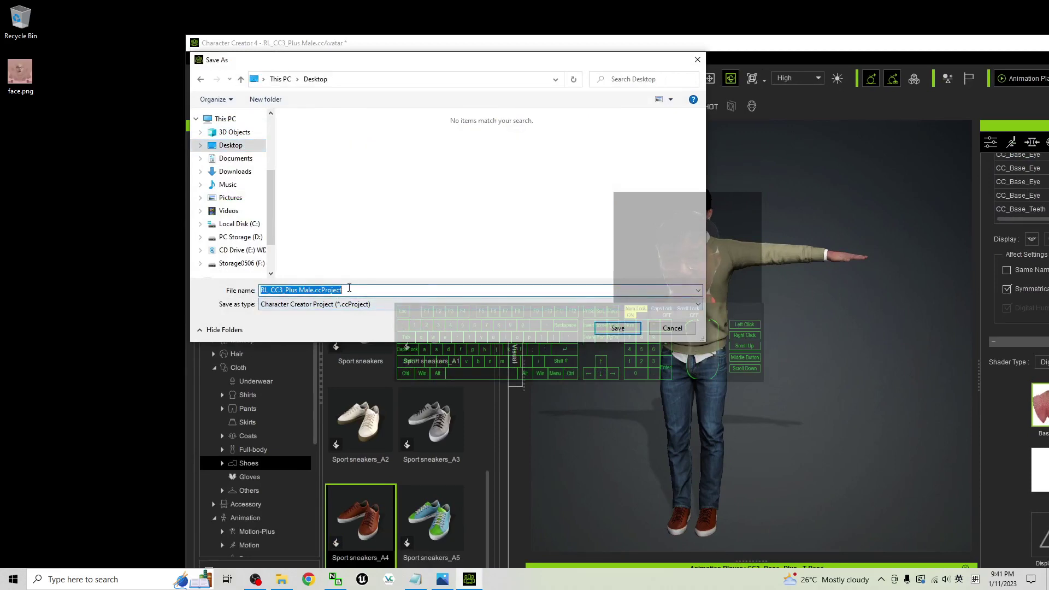
click(616, 328)
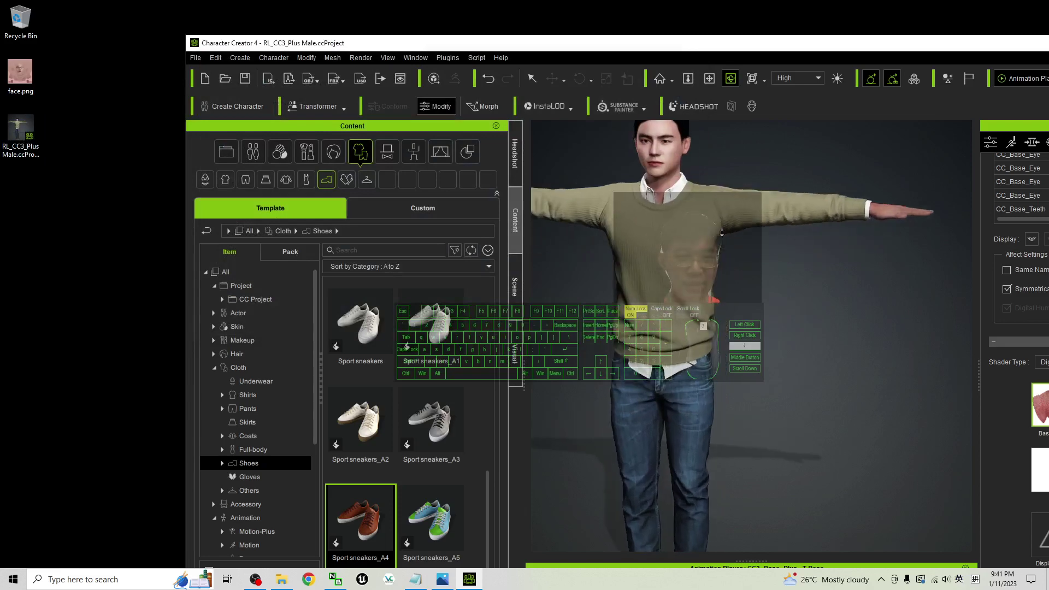
- Set up an FBX export of the clothed character with the Unreal preset, Mesh only and embedded textures
scroll(691, 308, down, 5)
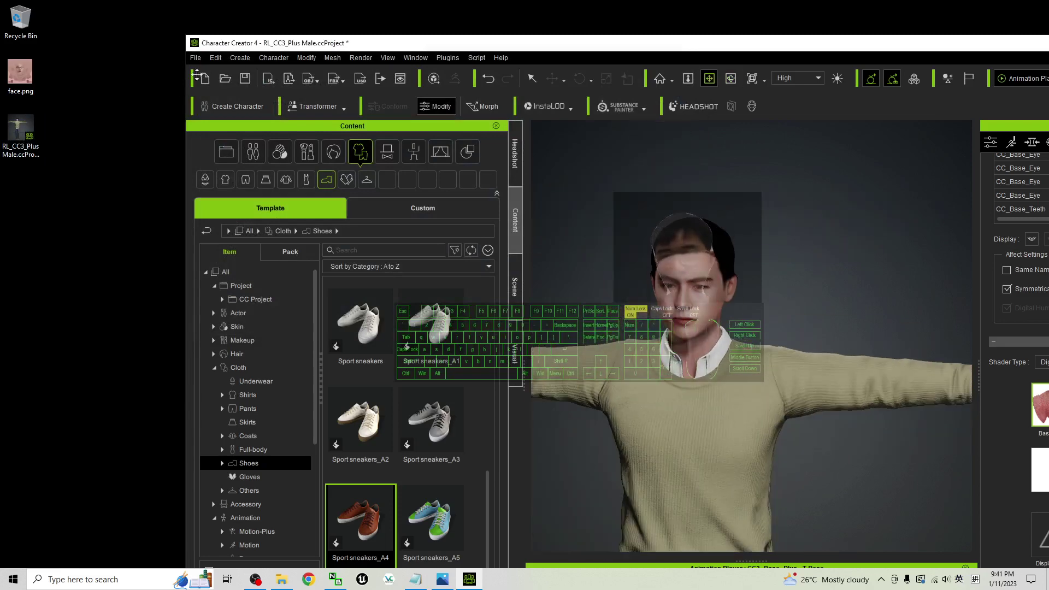
click(195, 57)
mouse_move(285, 161)
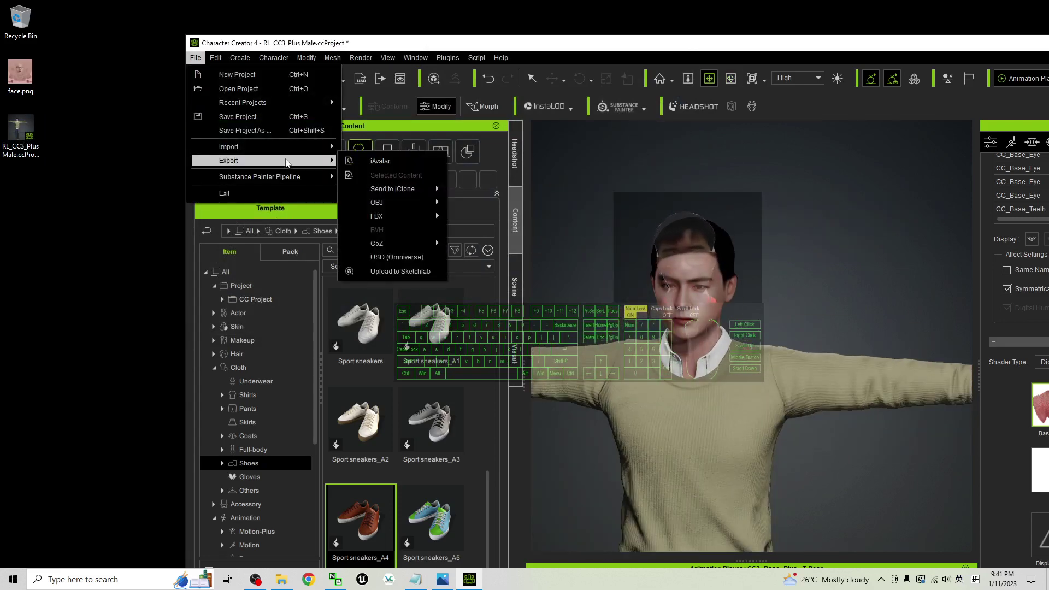
mouse_move(399, 216)
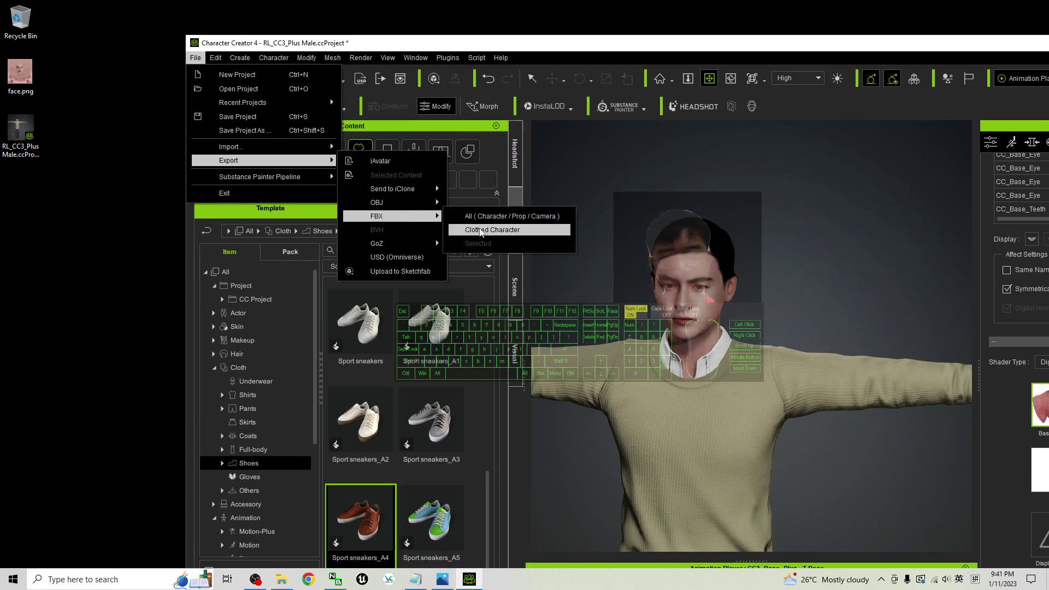
click(481, 230)
click(401, 129)
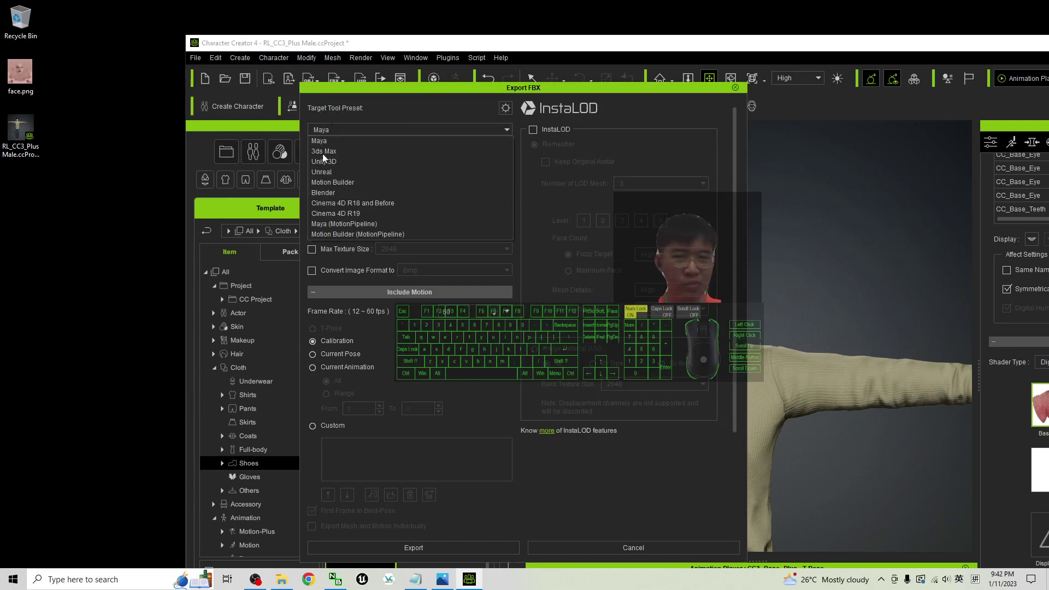
click(320, 172)
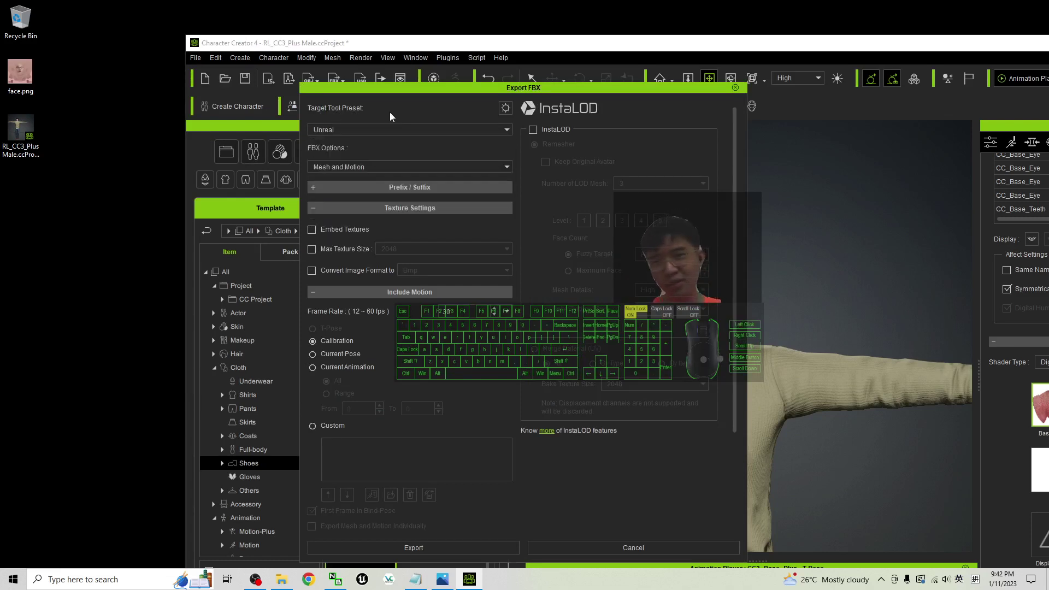
click(322, 164)
click(342, 178)
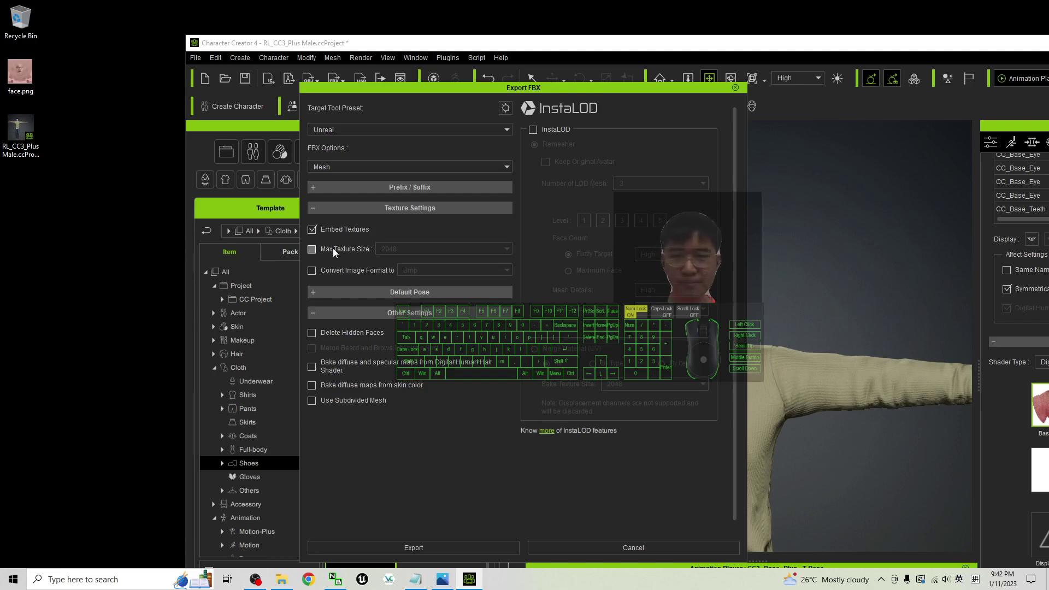
- Export the FBX to the Desktop under the name asian_handsome_man_01
click(414, 548)
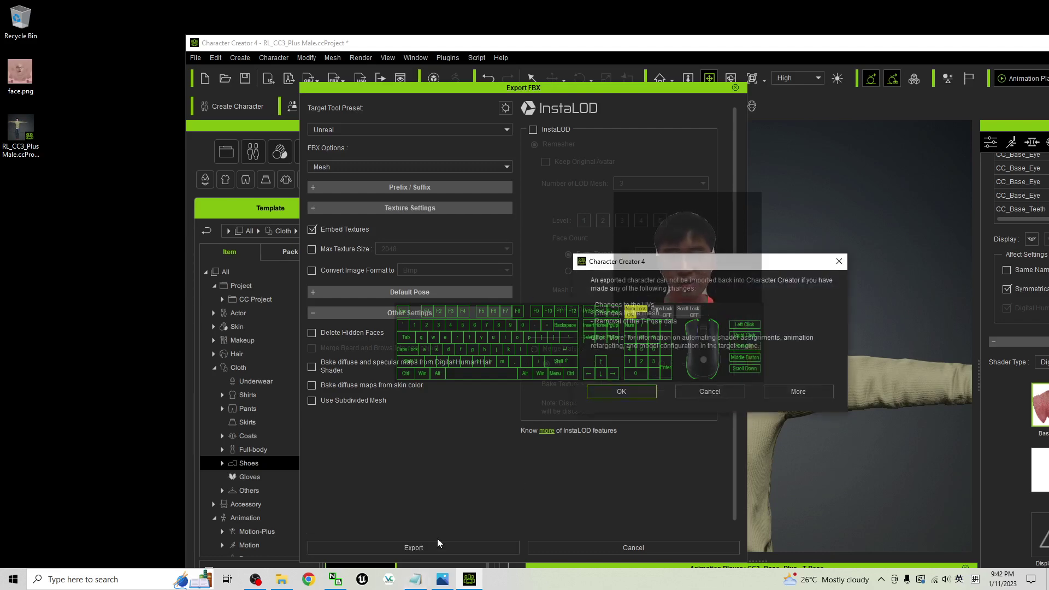
click(621, 392)
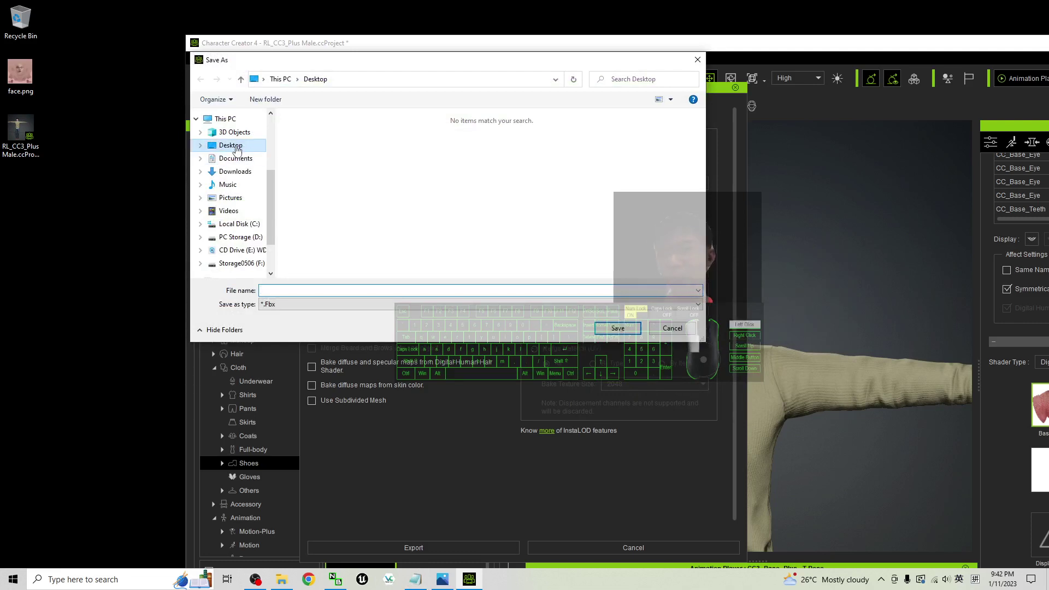
click(220, 150)
click(302, 290)
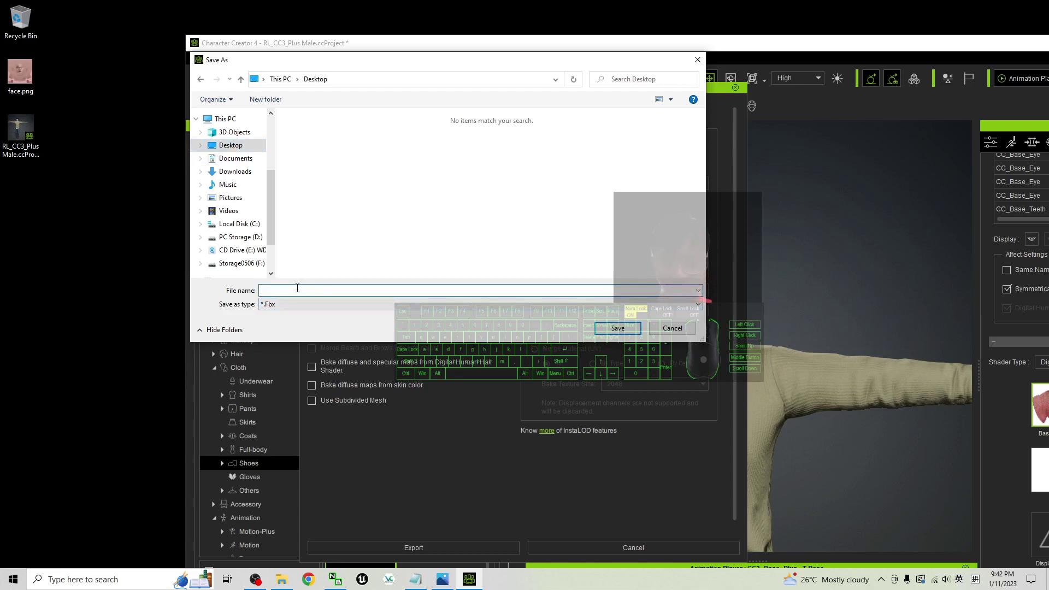
text(asian handsome man 01)
click(605, 331)
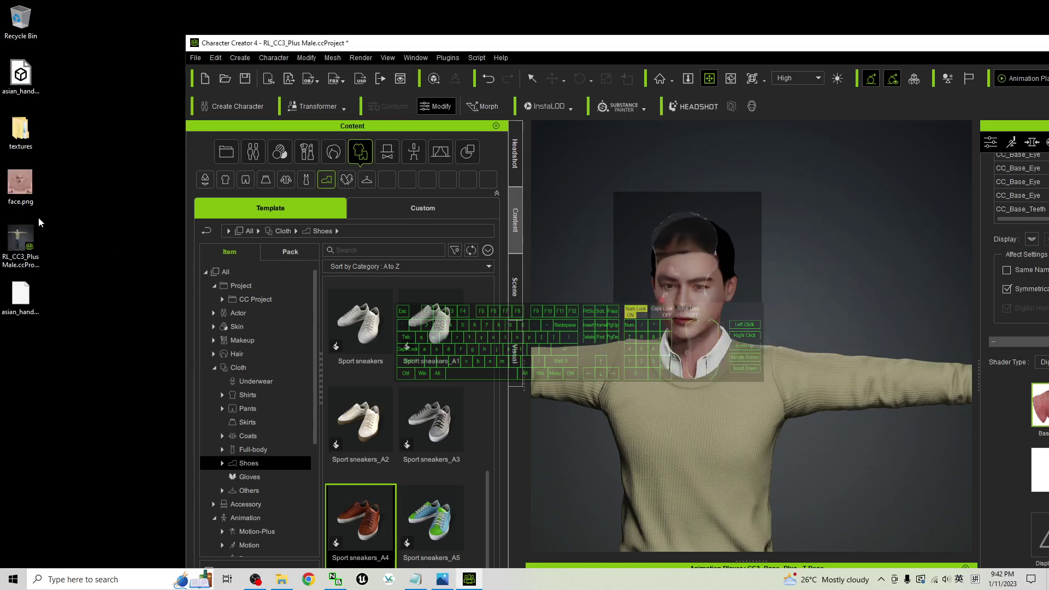
- Check the saved project and the exported FBX and JSON files on the desktop, and return to the maximized character window
click(38, 245)
click(37, 295)
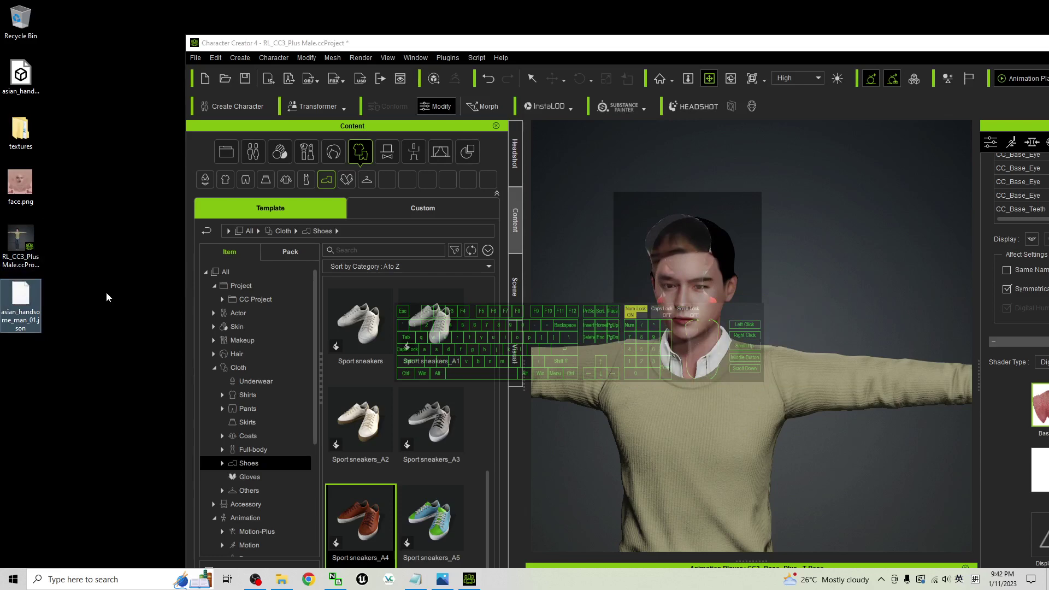
click(21, 82)
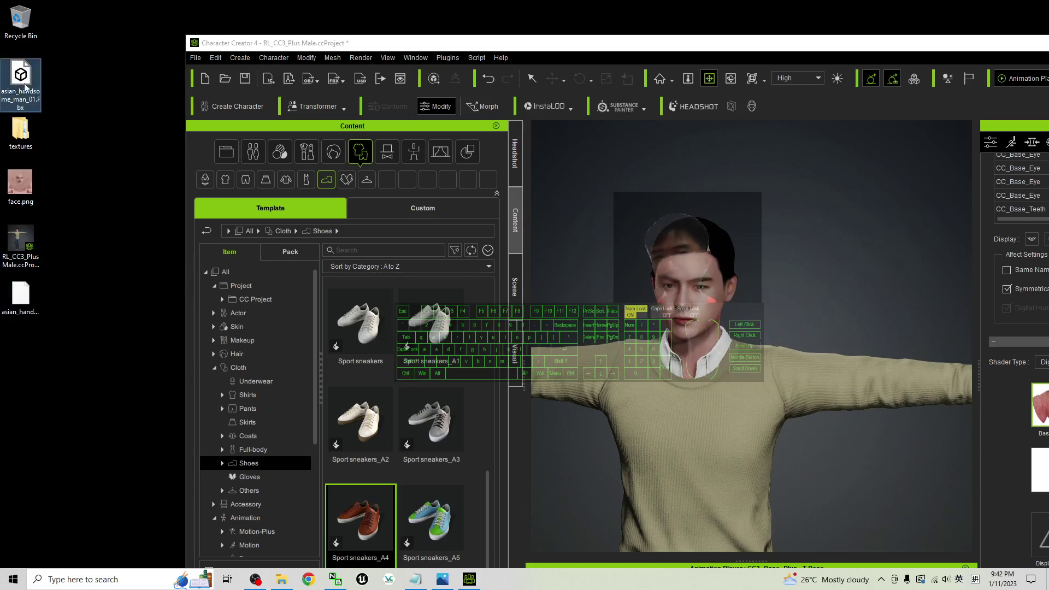
double_click(763, 46)
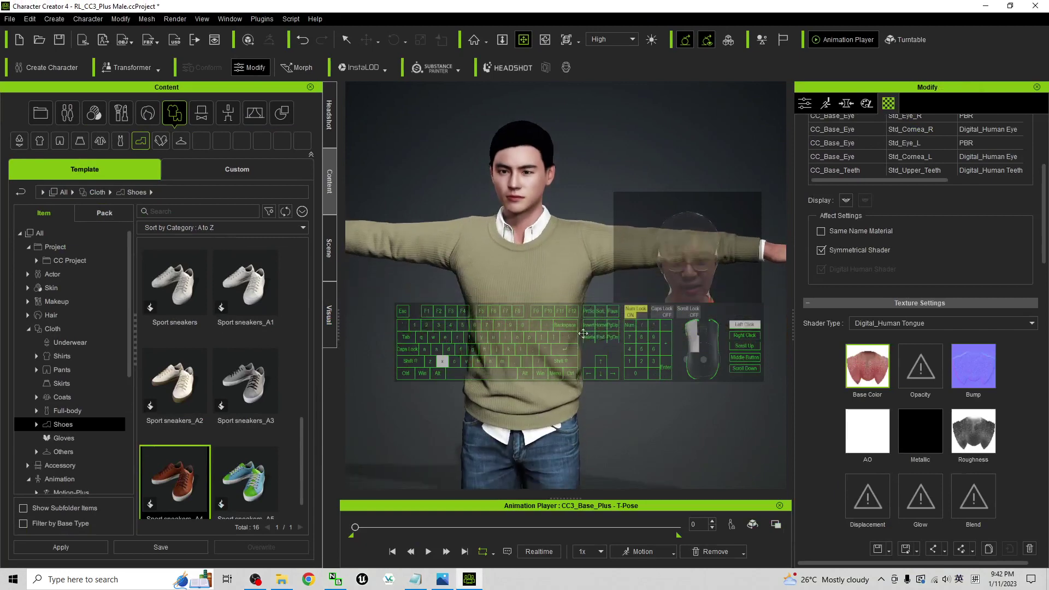
- Examine the dressed character's upper body from several angles and compare it with the headshots in cover.jpg
drag(583, 334, 606, 296)
key(c)
drag(606, 295, 492, 274)
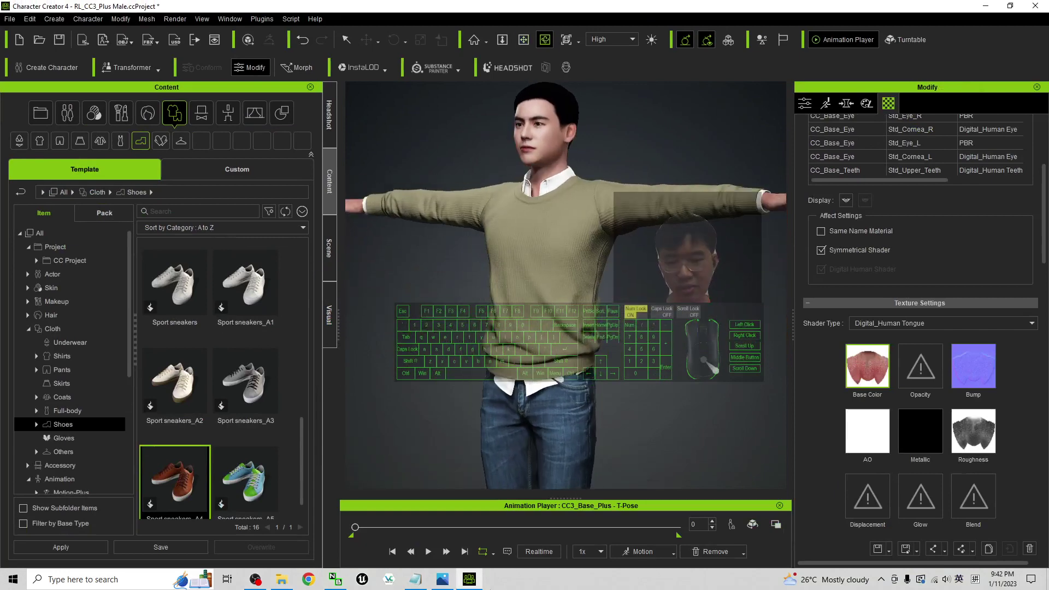
click(442, 579)
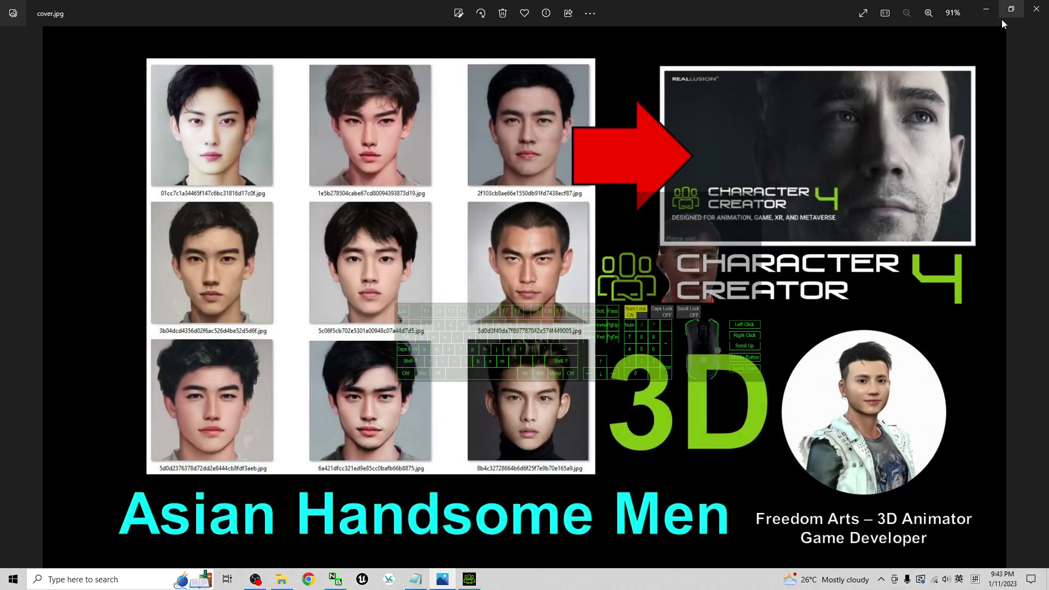
click(986, 9)
scroll(601, 159, up, 3)
scroll(600, 158, up, 2)
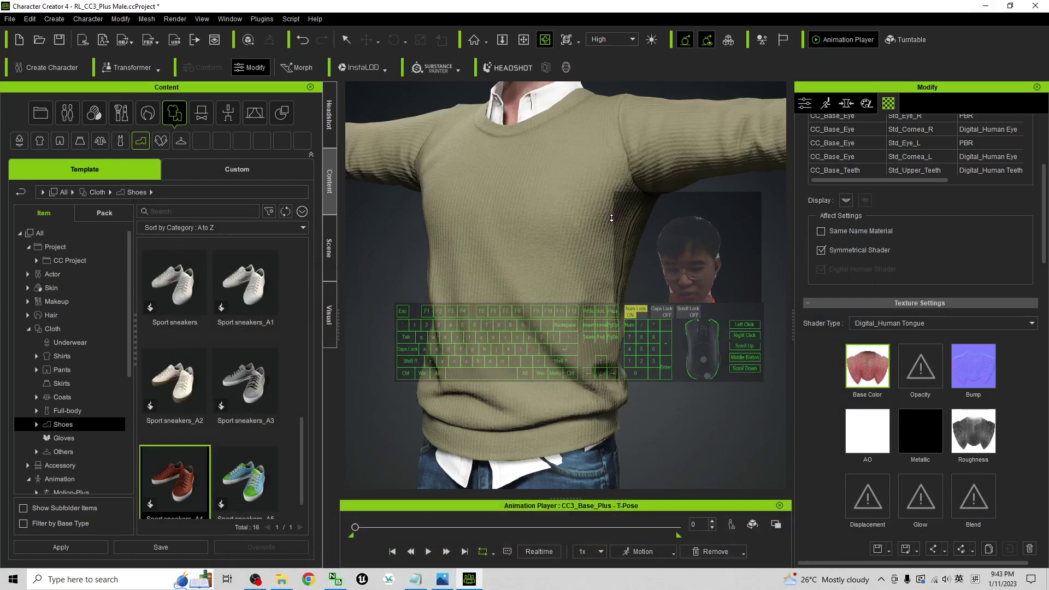
scroll(606, 191, down, 4)
key(x)
drag(603, 197, 874, 227)
key(c)
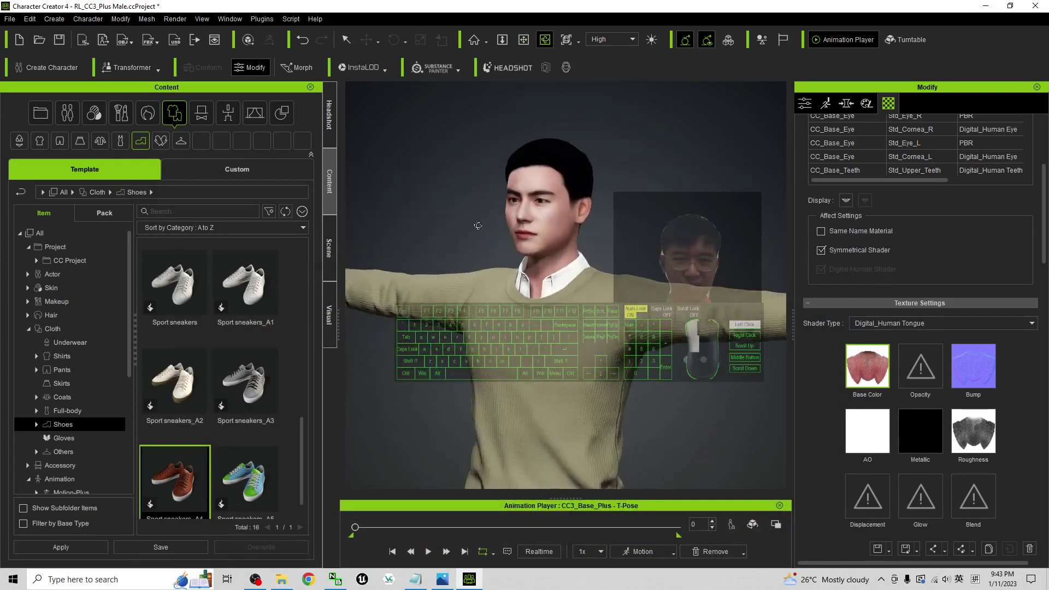
- Review the headshot grid in cover.jpg once more and inspect the character's face up close in Character Creator
click(985, 6)
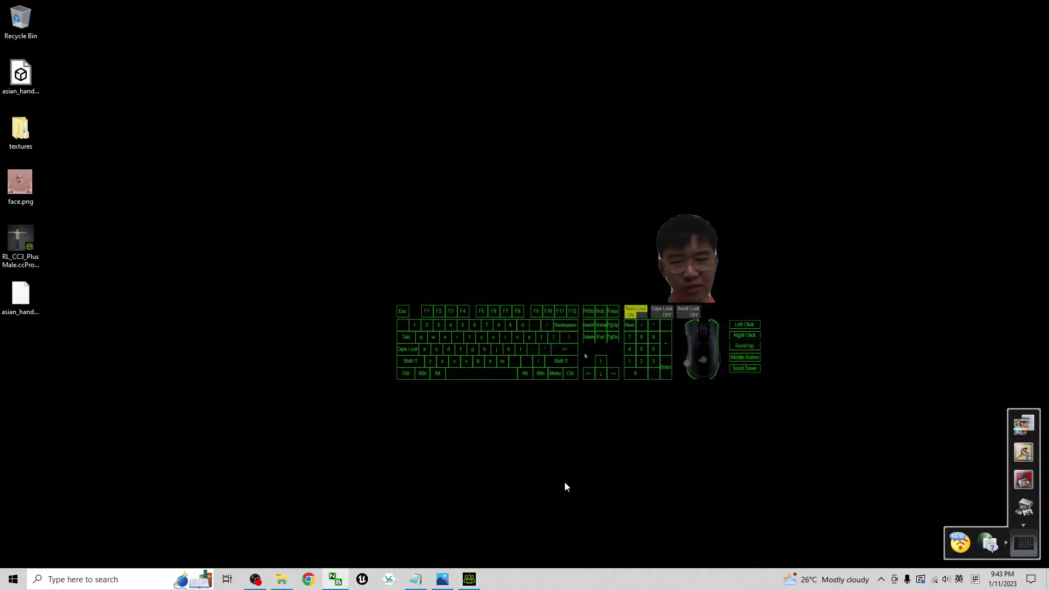
click(443, 579)
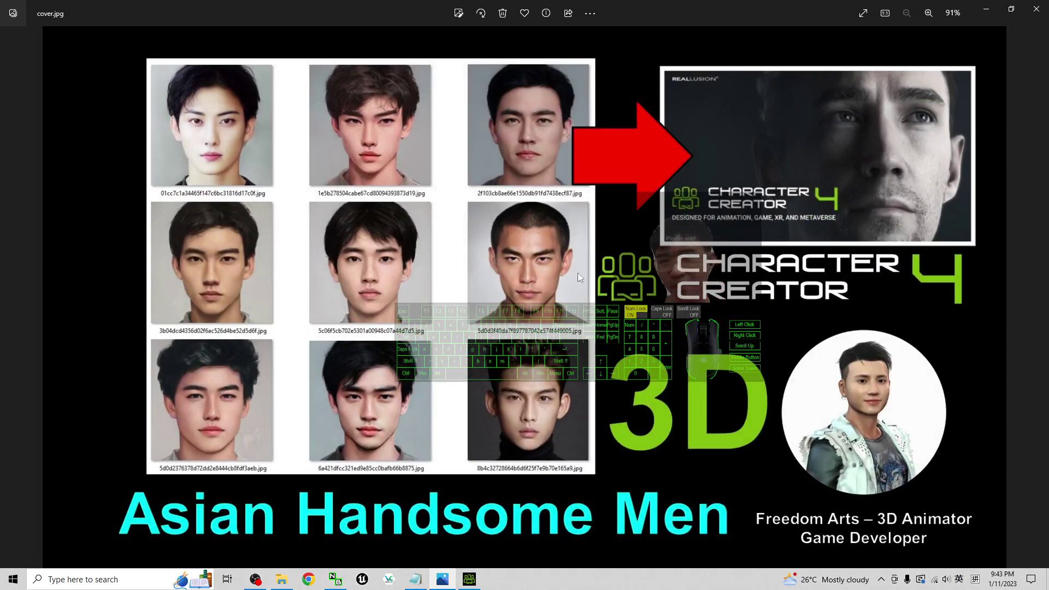
click(985, 9)
click(468, 579)
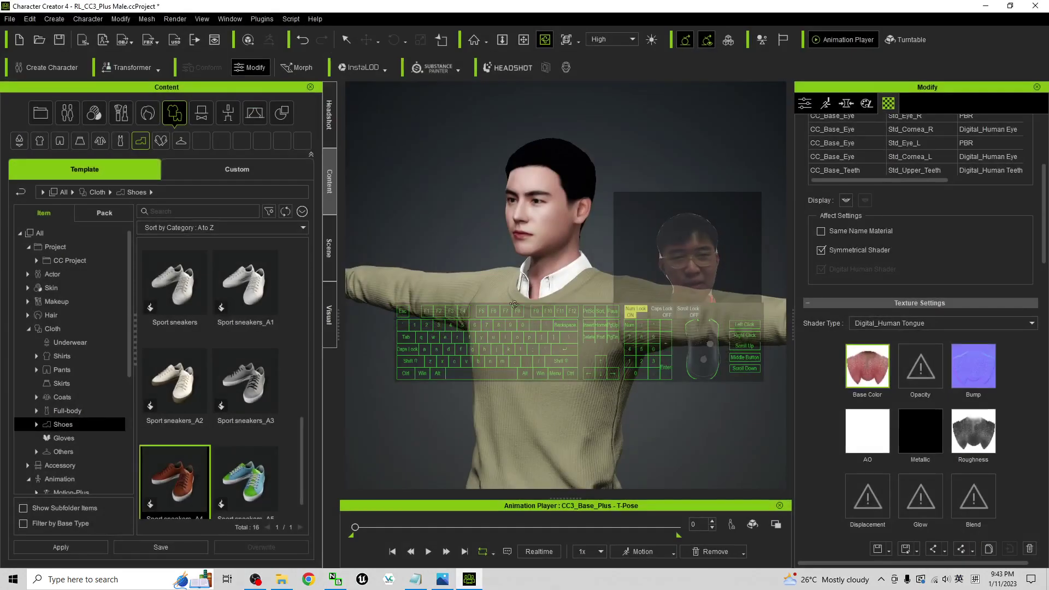
scroll(514, 304, up, 4)
key(x)
drag(513, 304, 494, 385)
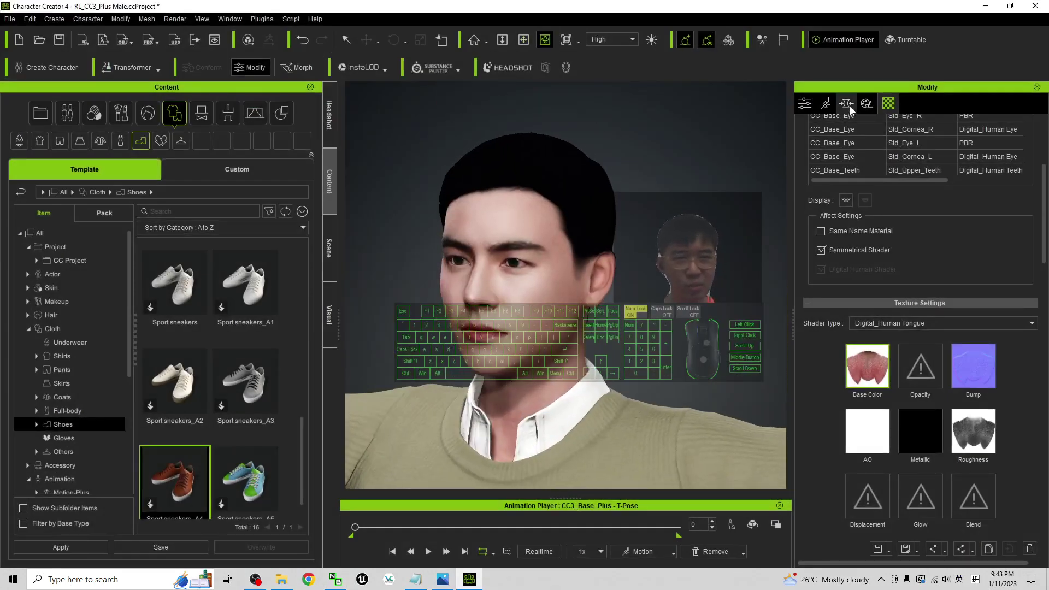
- Display the character's body and head morph categories and examine the head from both sides
click(850, 108)
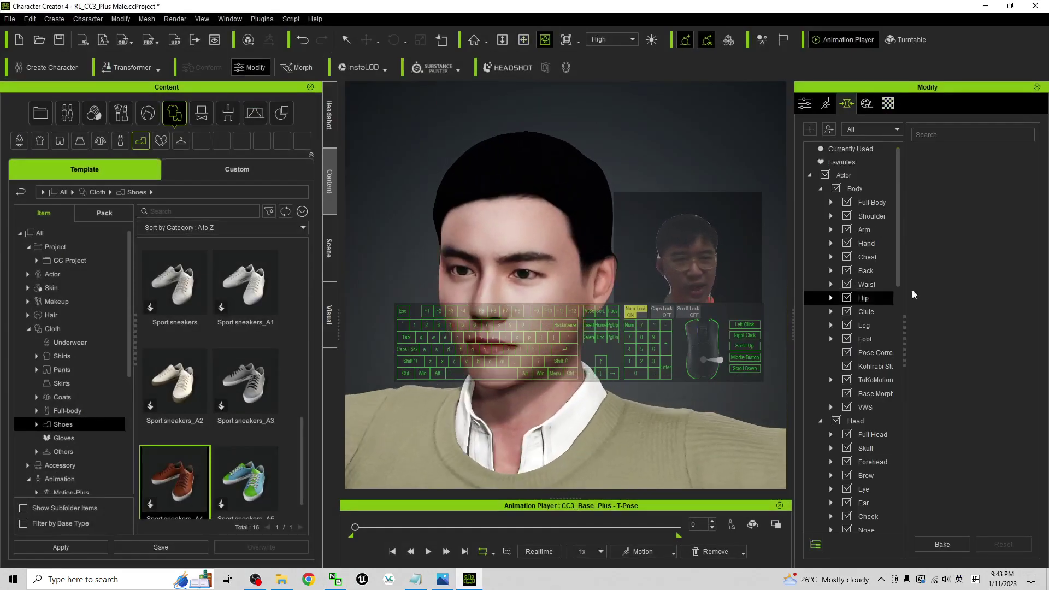
key(x)
drag(509, 327, 842, 333)
key(c)
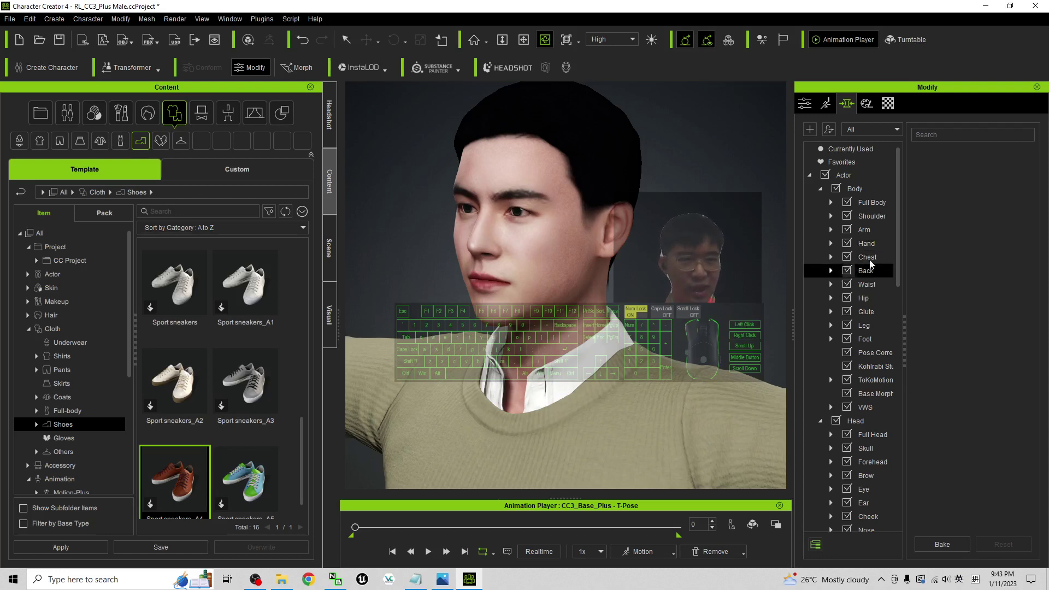
key(c)
drag(561, 340, 817, 339)
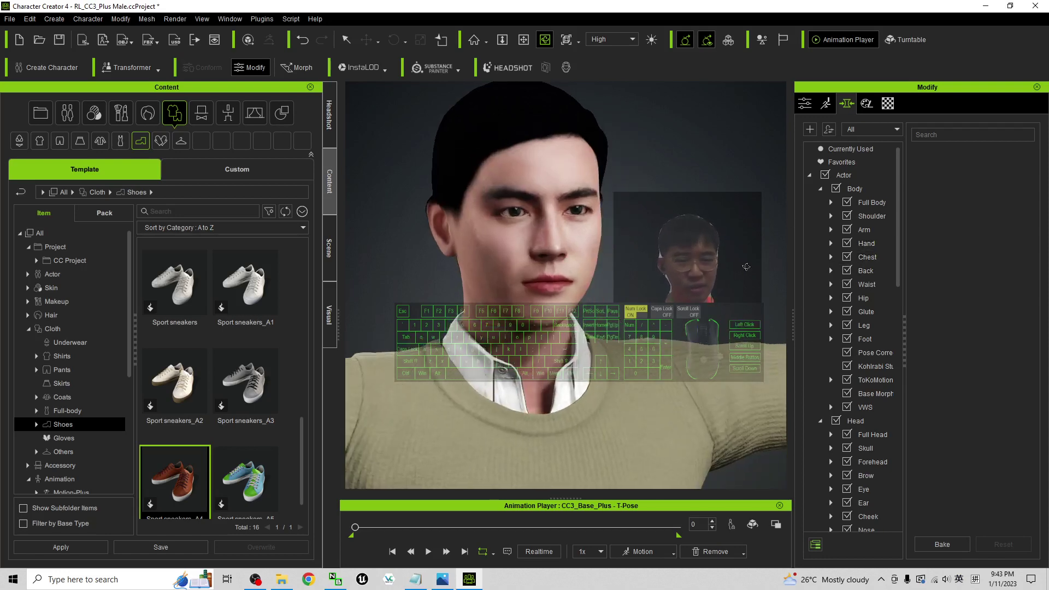
drag(746, 266, 534, 232)
key(c)
drag(490, 259, 589, 260)
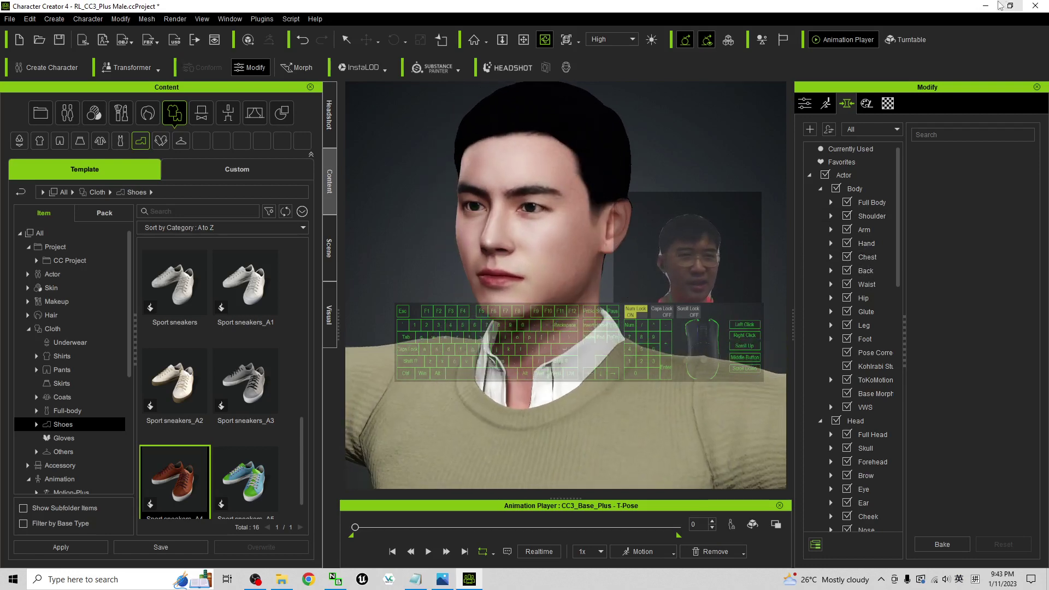
- Switch to the cover.jpg headshots in Photos for reference and return to the character in Character Creator
click(985, 5)
click(443, 579)
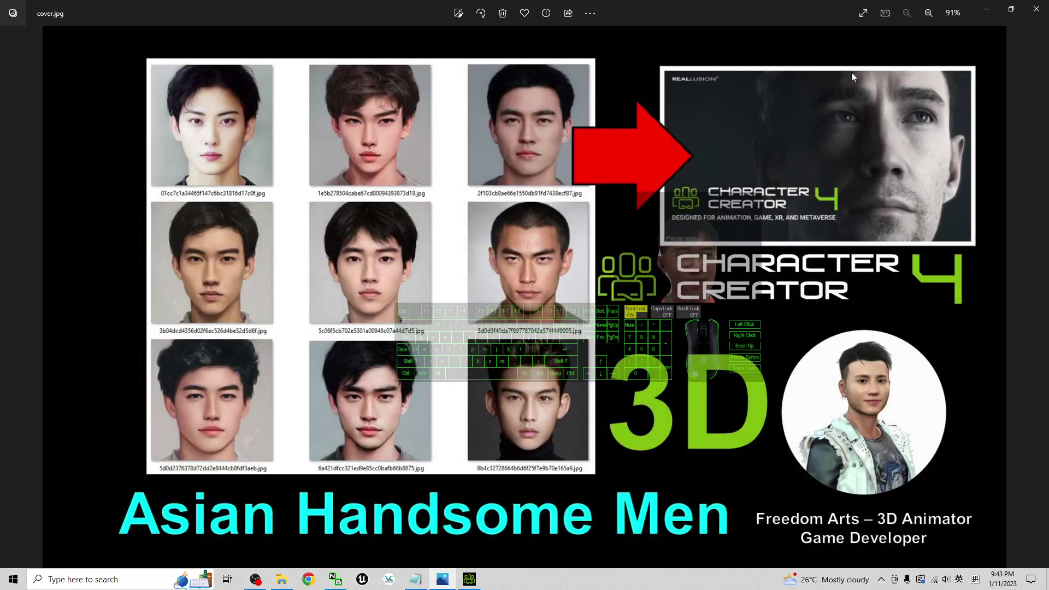
click(987, 12)
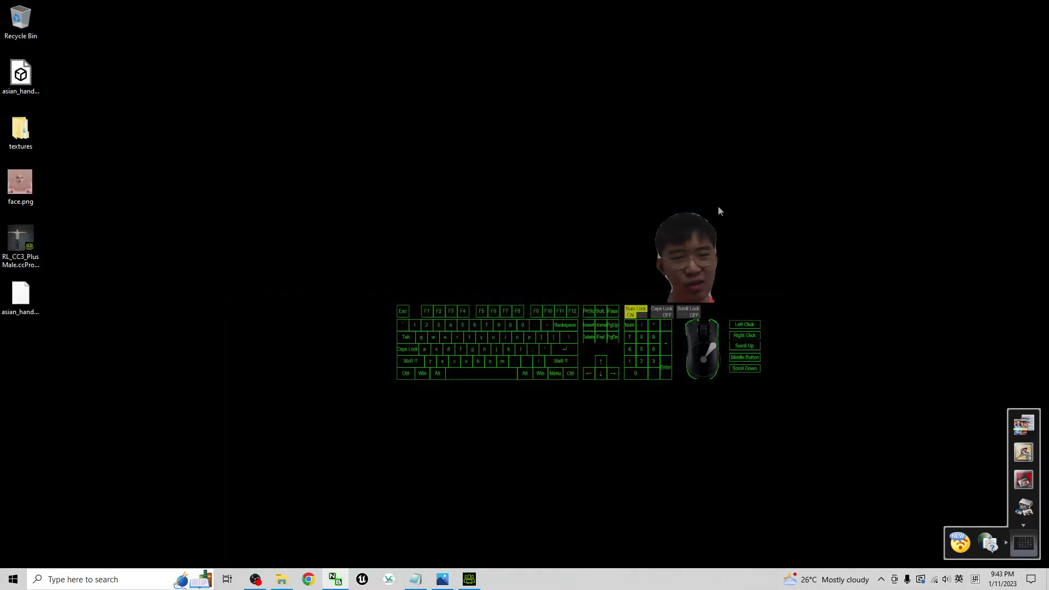
click(449, 584)
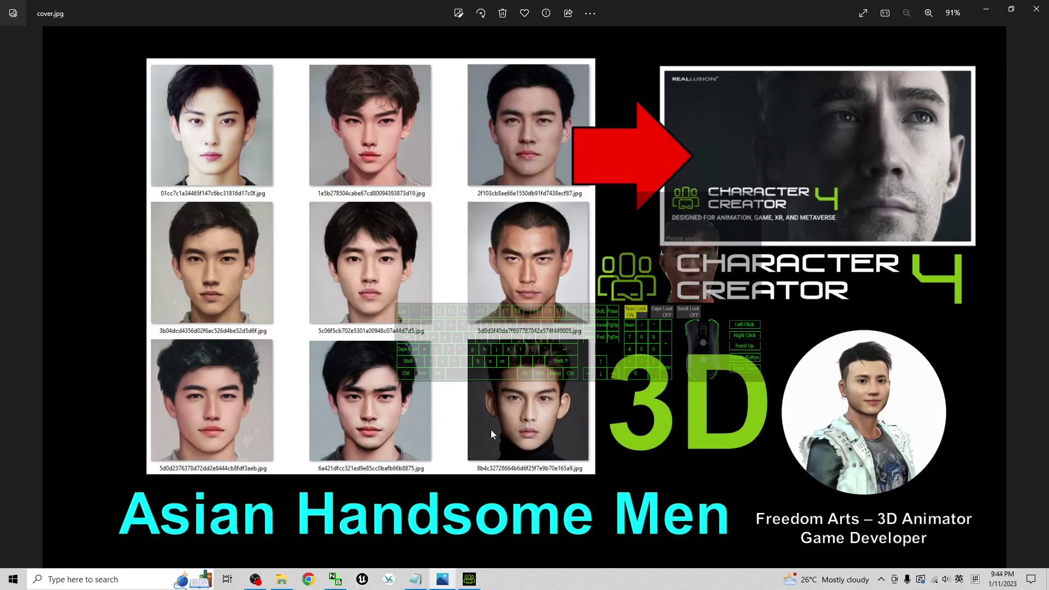
click(469, 580)
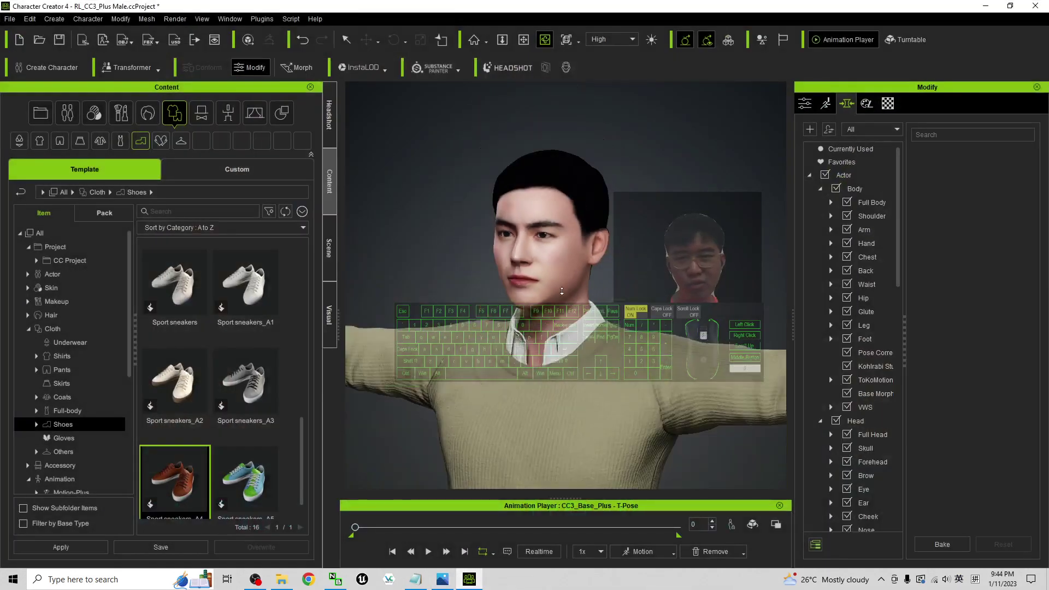
- Examine the dressed character in its T-pose from a distance and its face and upper body up close from the front
drag(717, 329, 749, 323)
scroll(620, 354, down, 2)
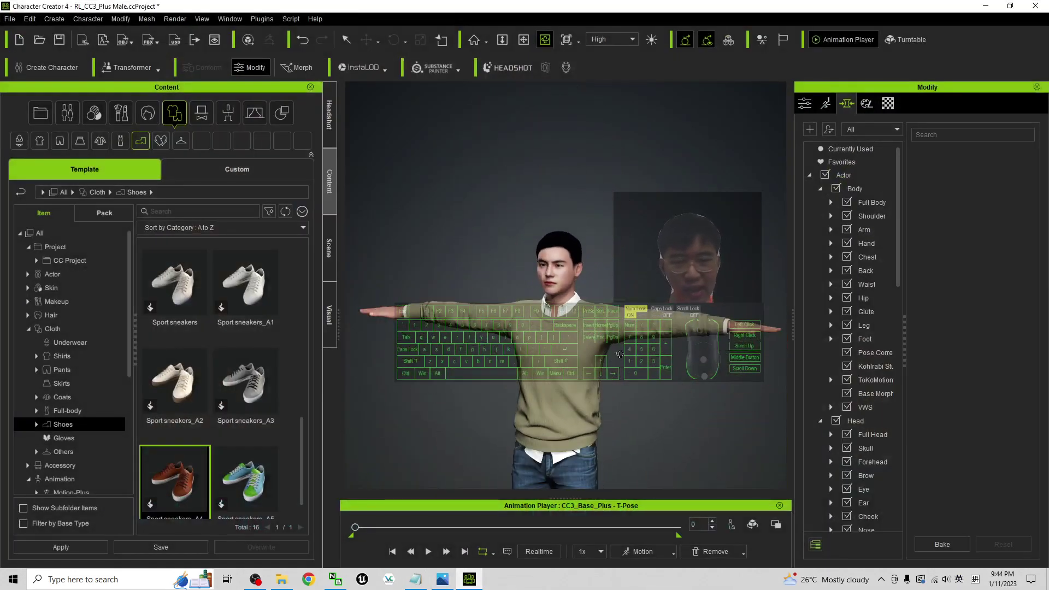
key(x)
drag(621, 385, 593, 408)
key(c)
key(x)
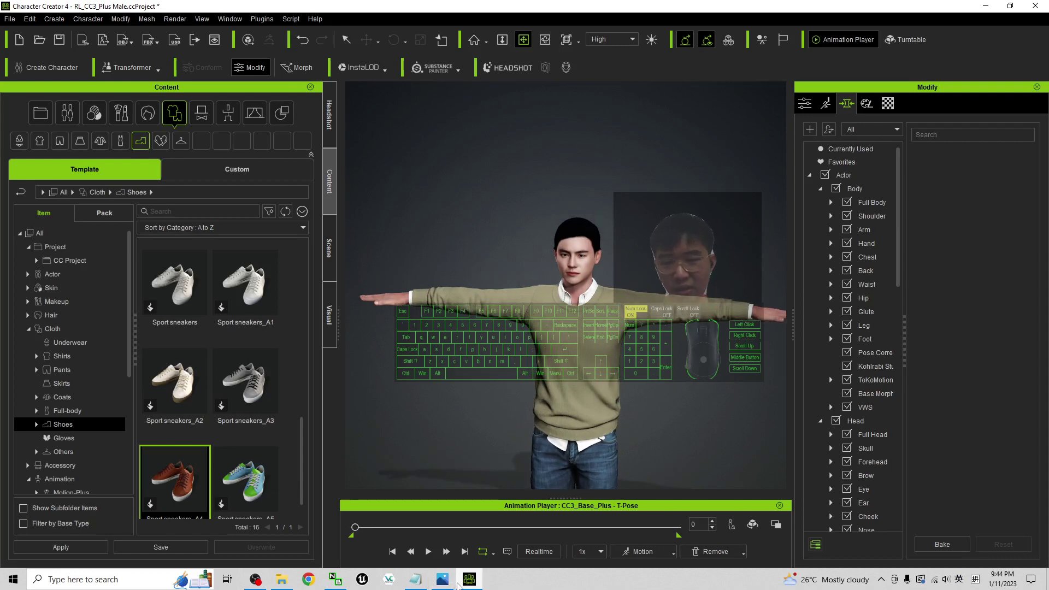
scroll(592, 352, up, 5)
key(x)
drag(592, 342, 533, 367)
key(c)
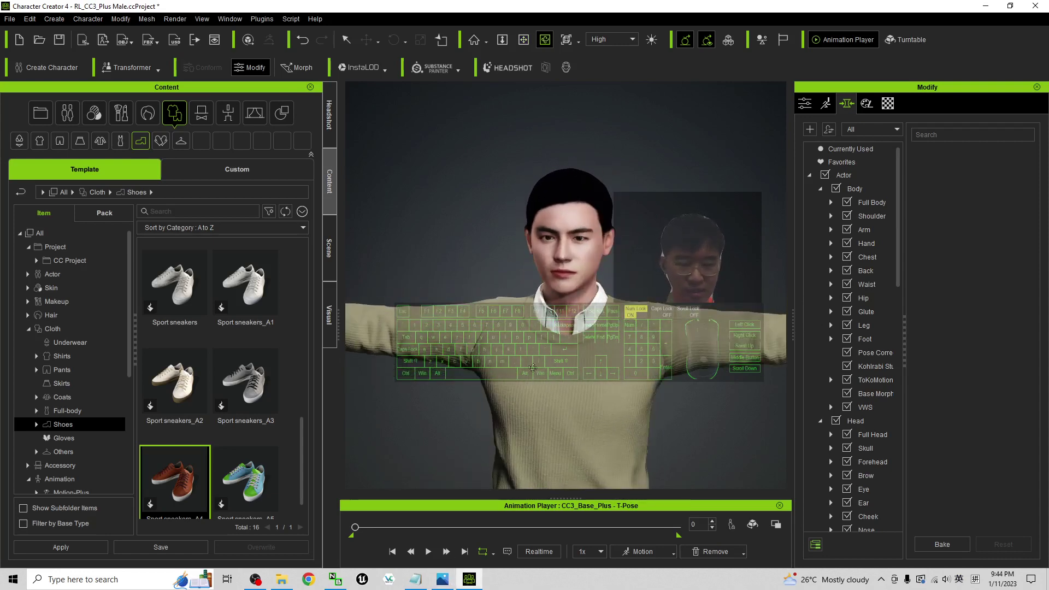
- View the character's head at a three-quarter angle and switch to cover.jpg in Photos to compare it with the headshots
mouse_move(451, 586)
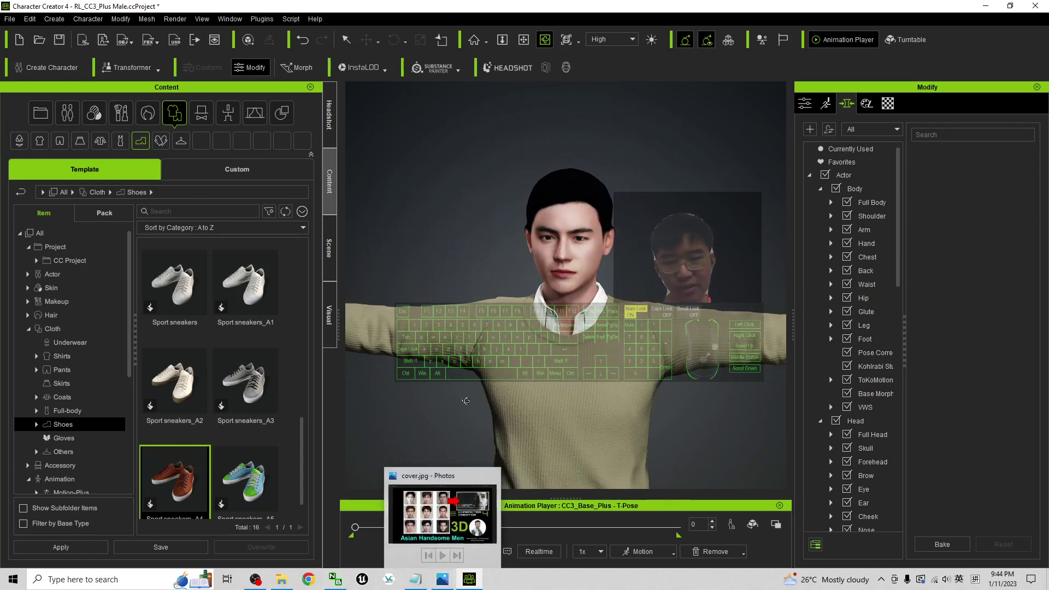
drag(525, 383, 590, 365)
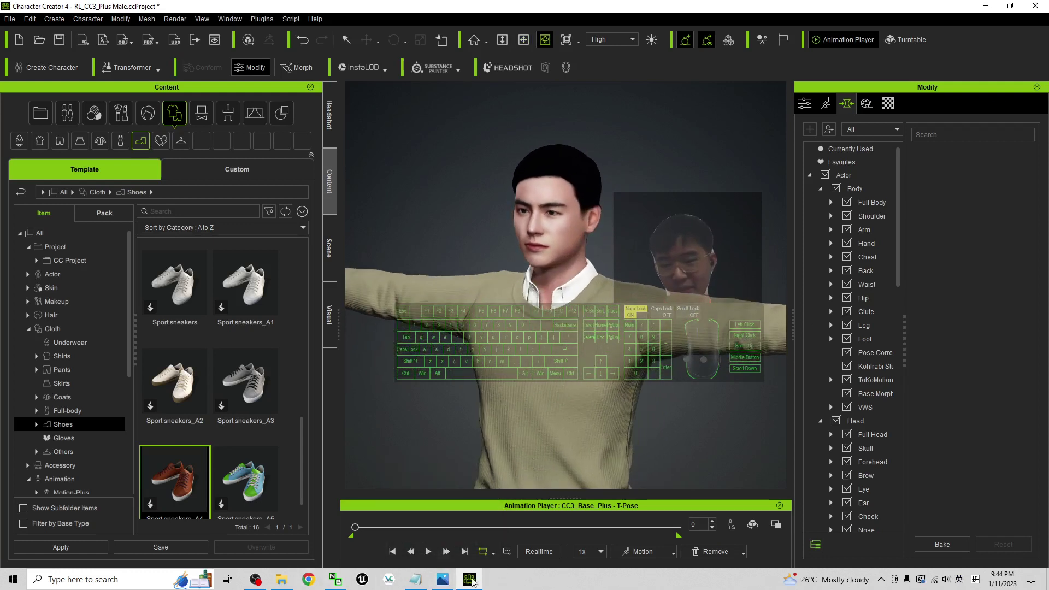
click(443, 579)
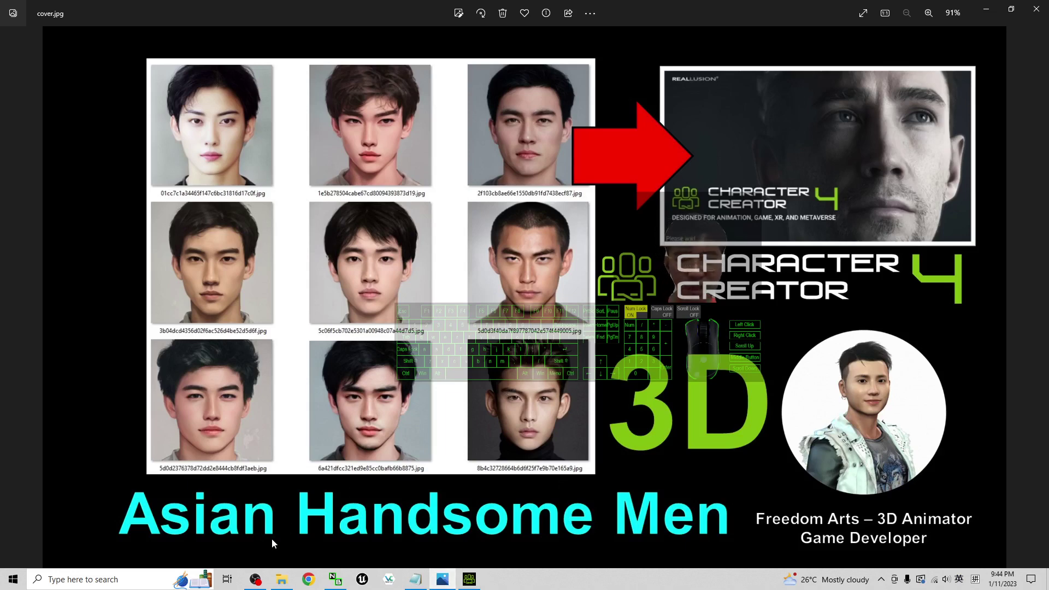